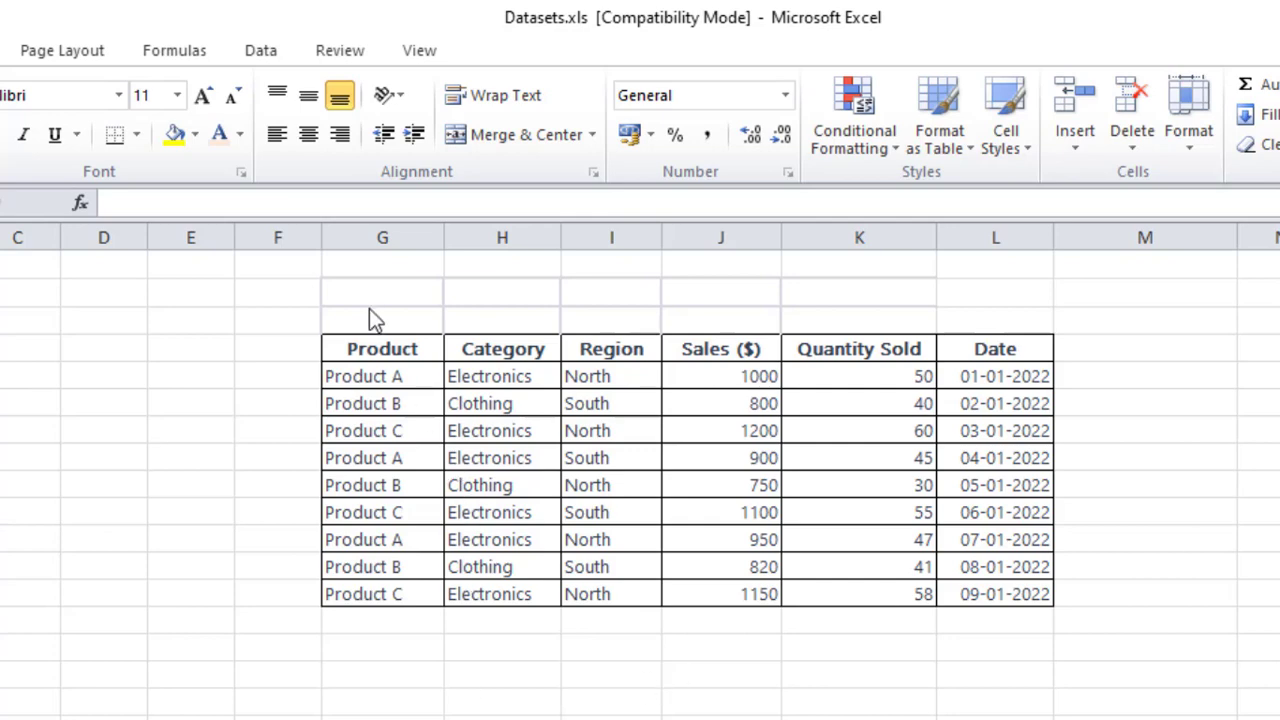
- Examine the sales dataset's extent, its Product, Category, Region and Sales ($) columns, and the first record through to its date
left_click_drag(385, 350, 990, 603)
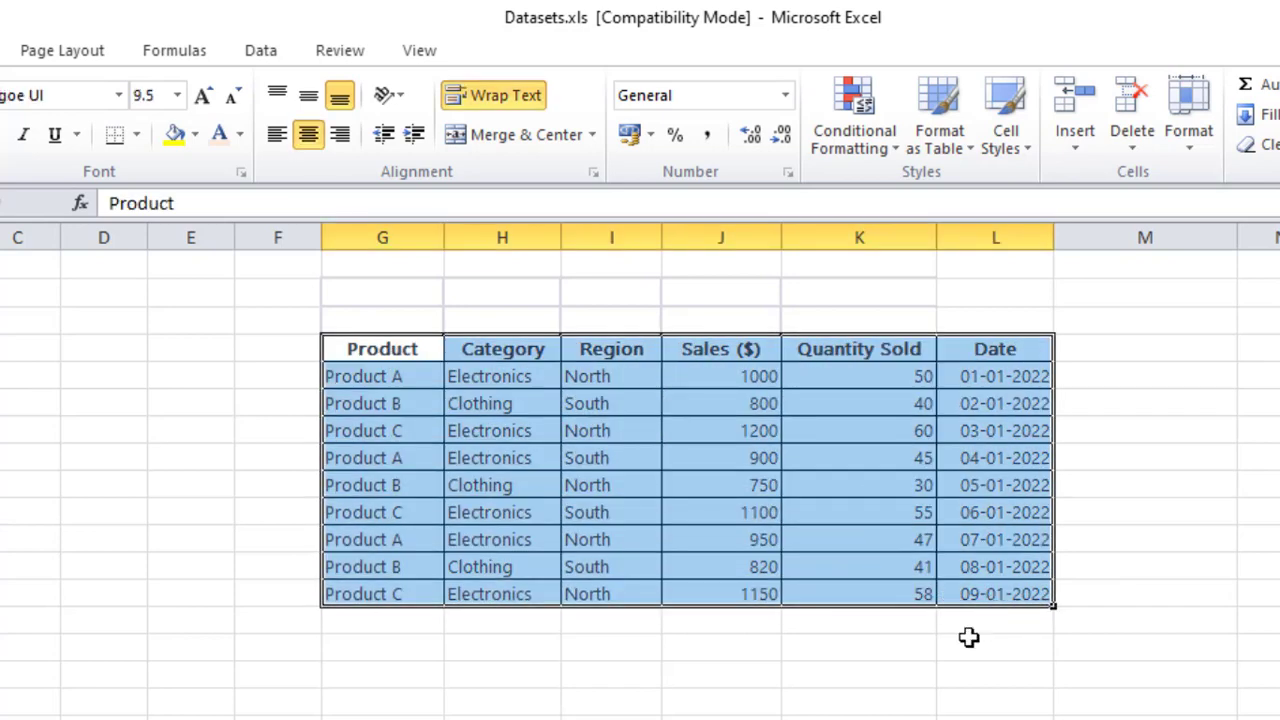
double_click(765, 646)
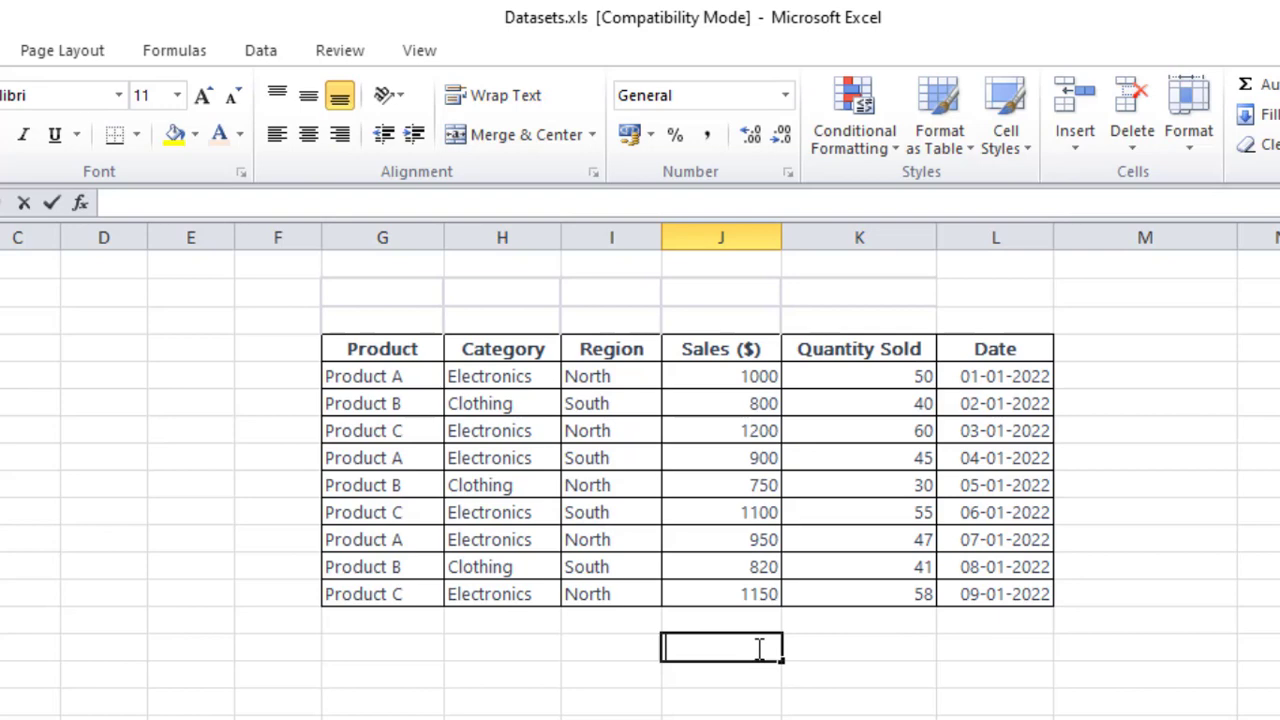
left_click(679, 507)
left_click_drag(391, 349, 986, 591)
left_click(534, 515)
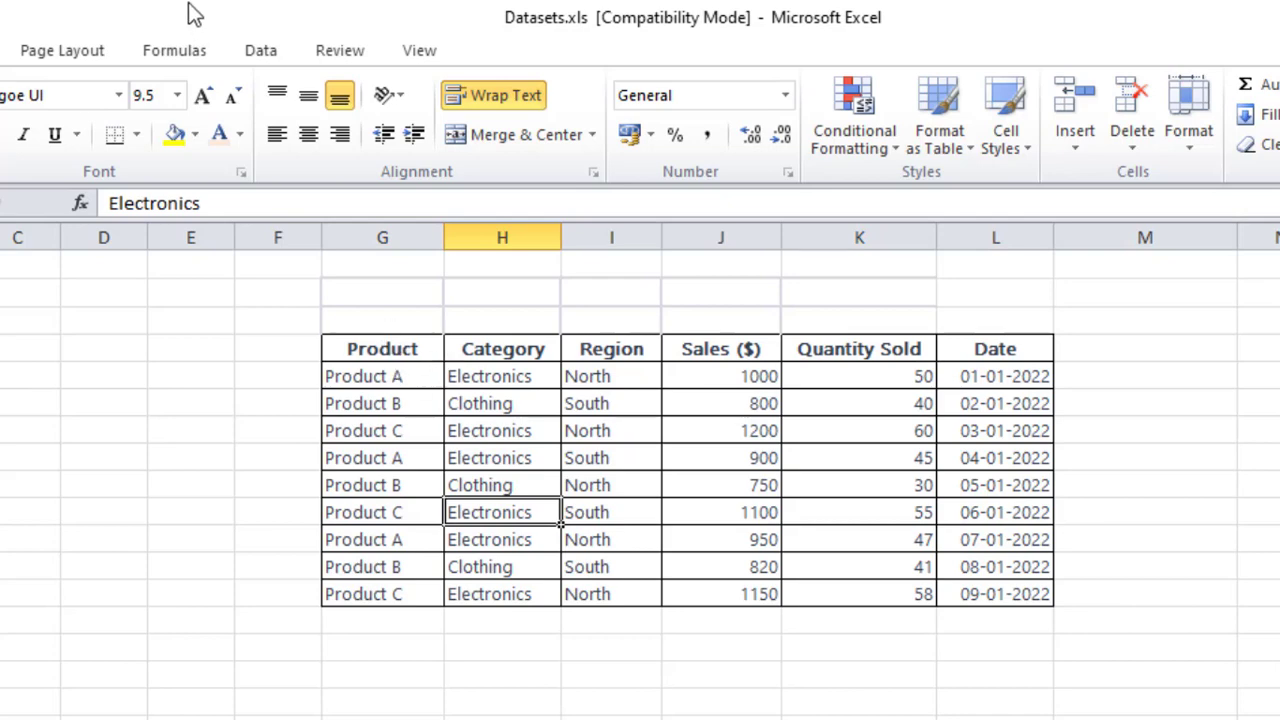
left_click(384, 237)
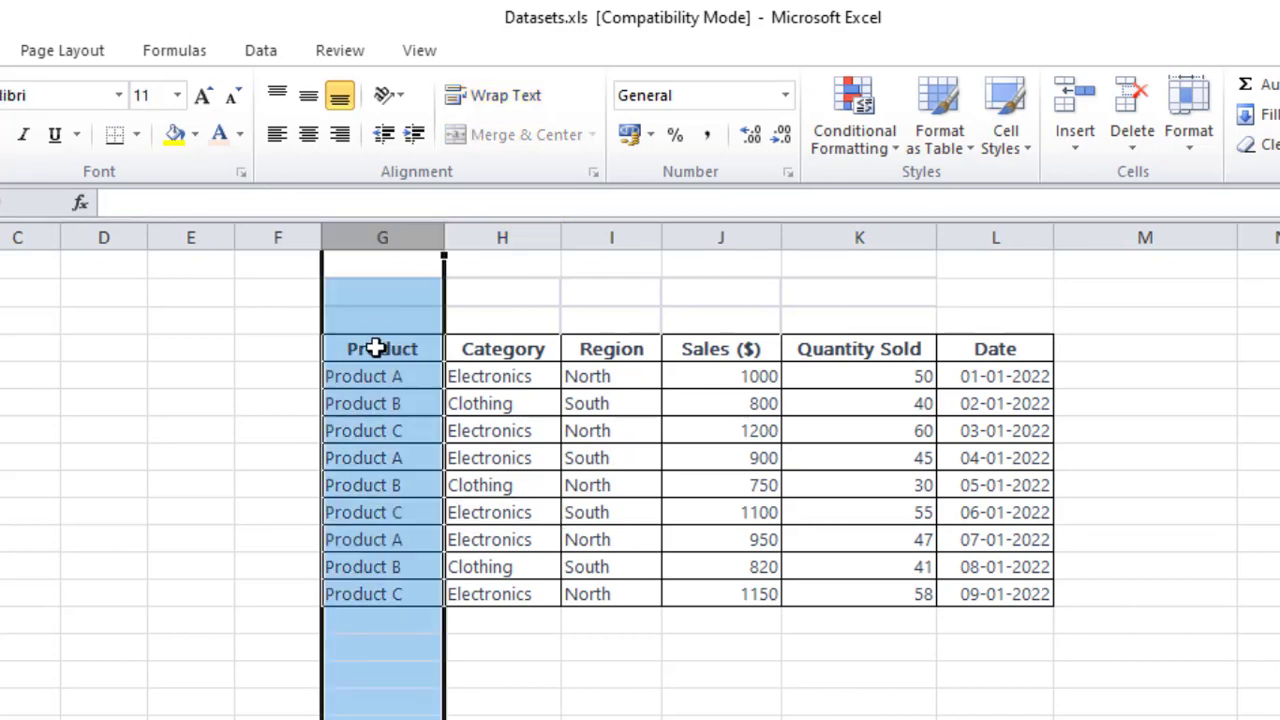
left_click(502, 236)
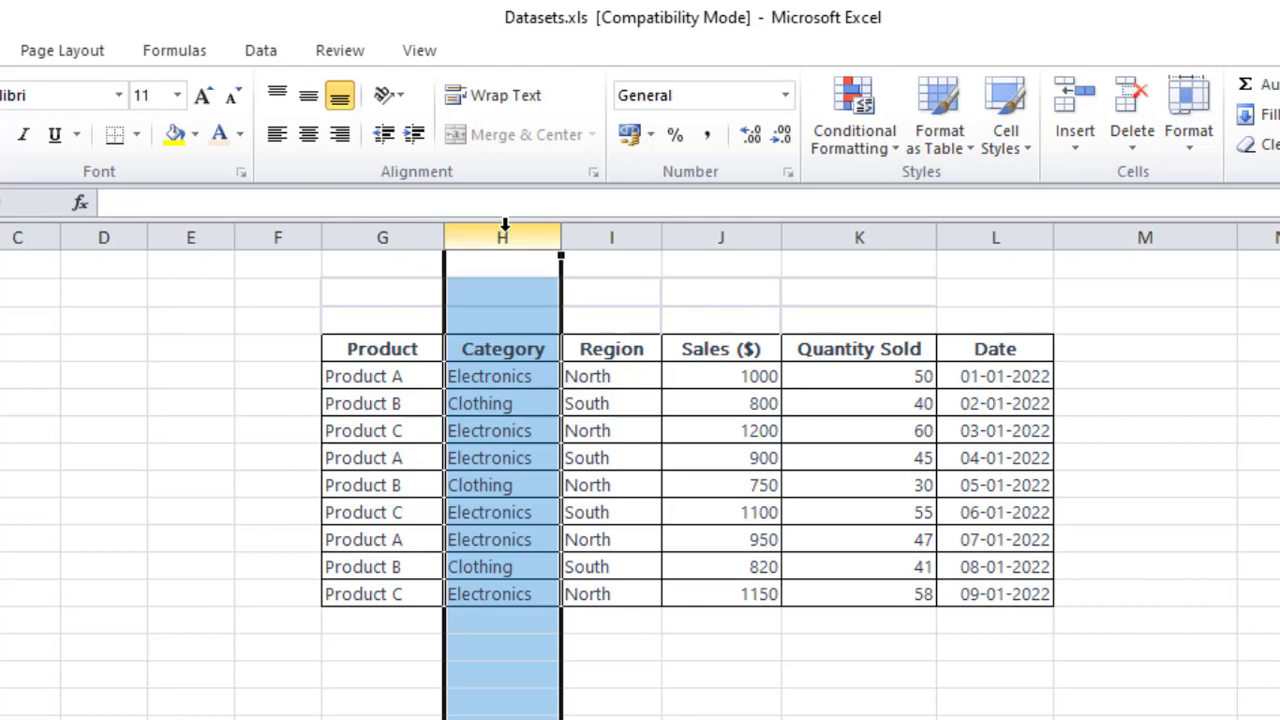
left_click(603, 231)
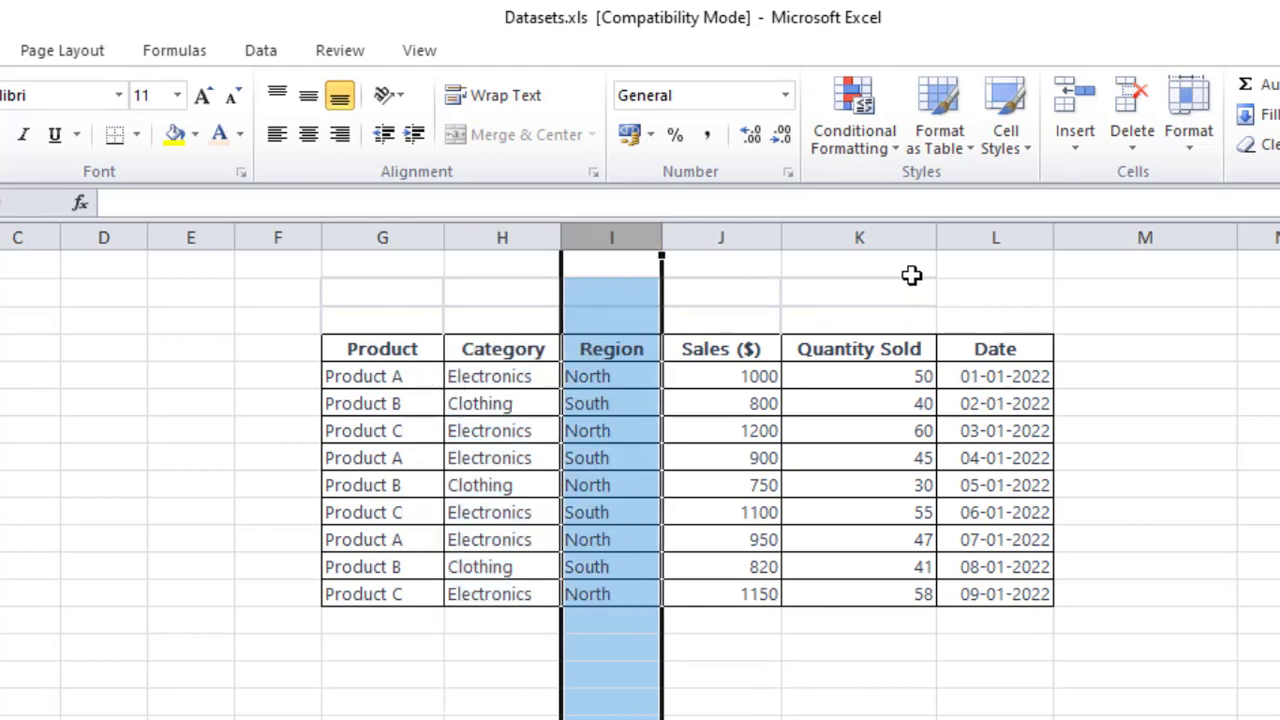
left_click(741, 228)
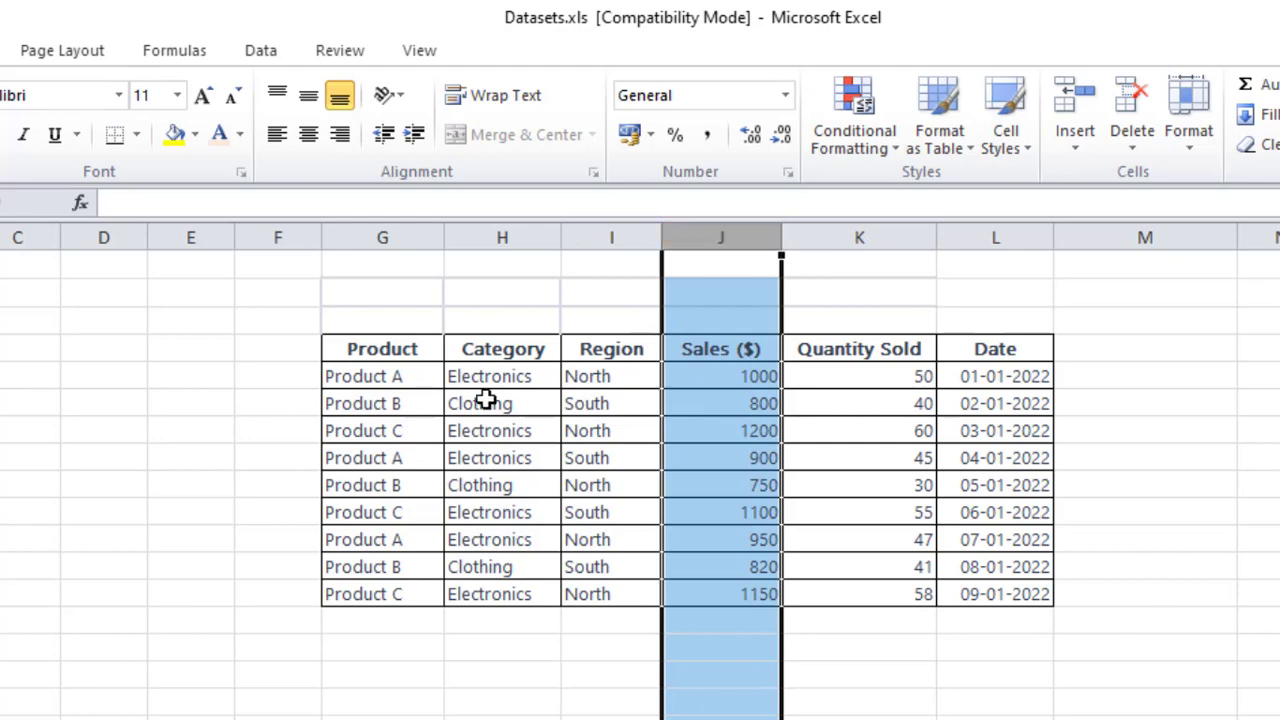
mouse_move(414, 381)
left_mouse_down()
mouse_move(630, 380)
mouse_move(743, 358)
mouse_move(740, 376)
left_mouse_up()
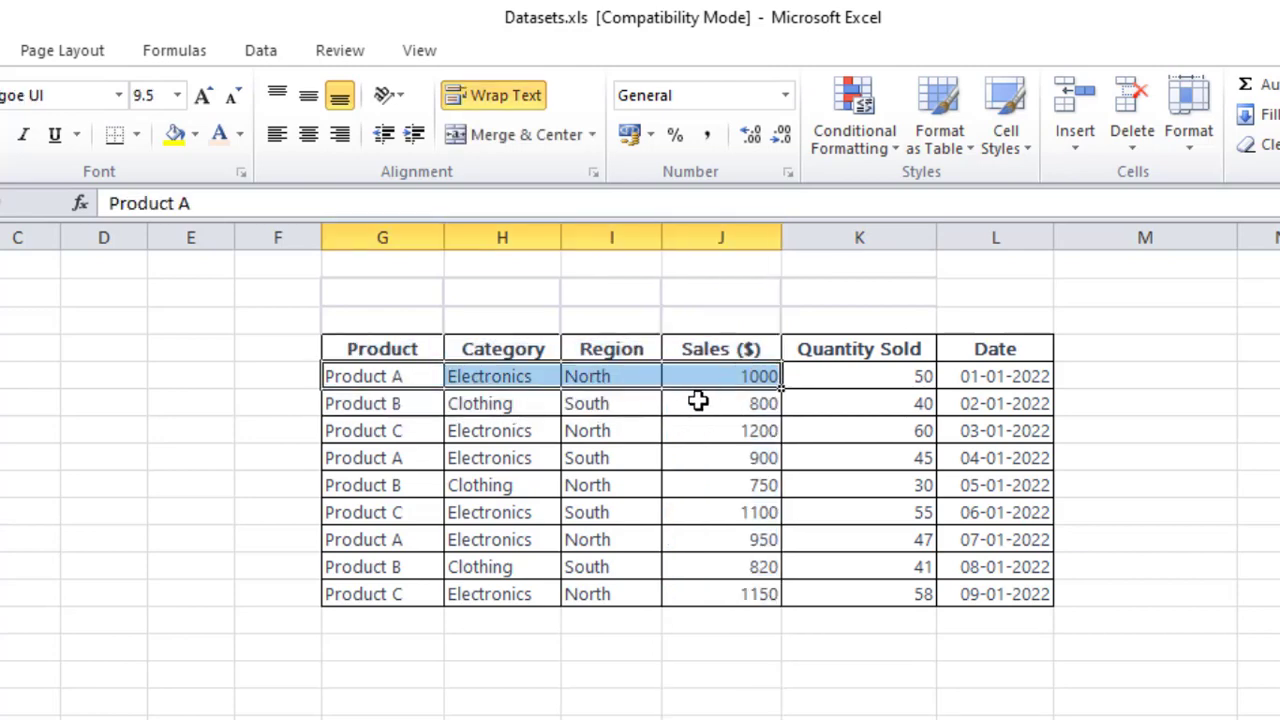
left_click(865, 376)
left_click(979, 378)
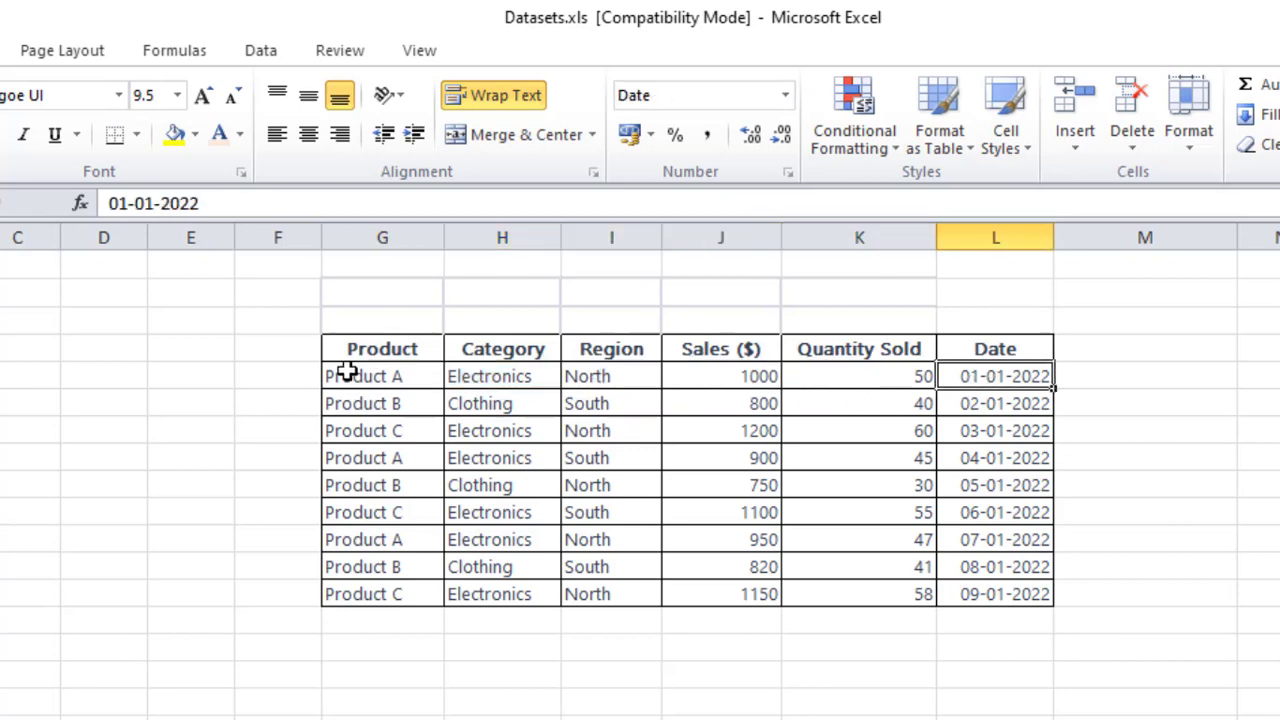
left_click_drag(380, 349, 955, 598)
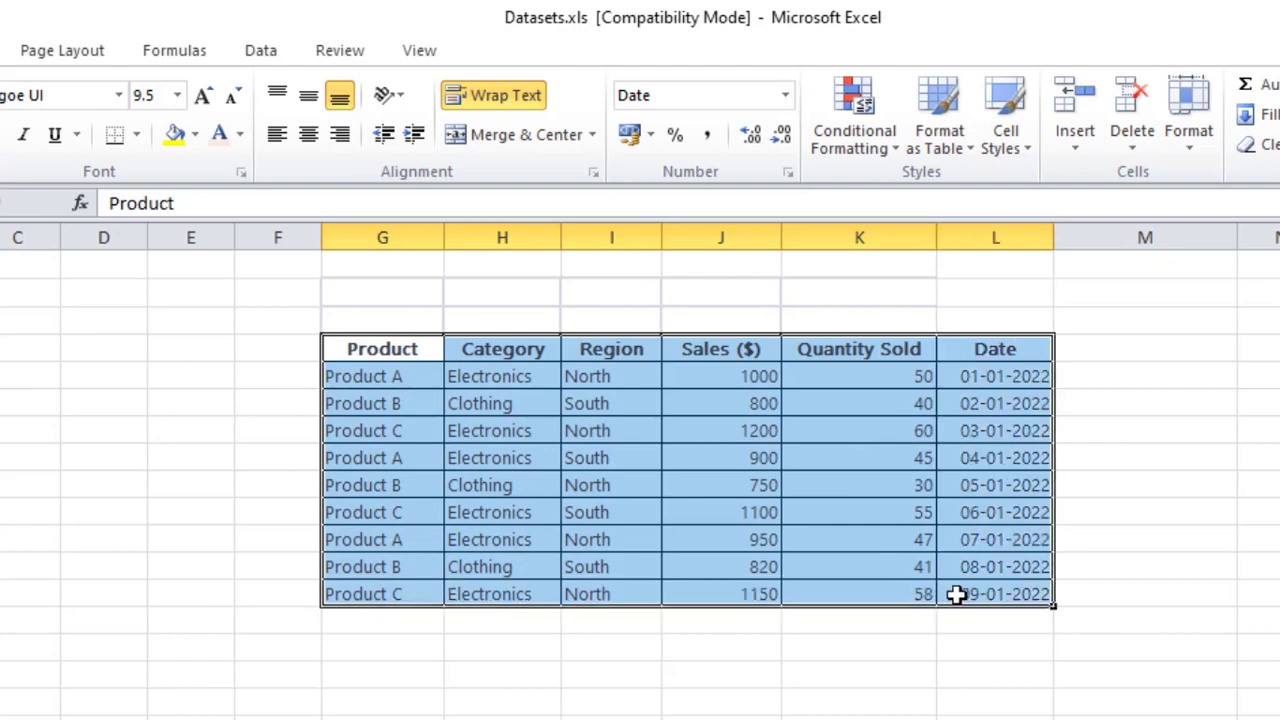
left_click(874, 655)
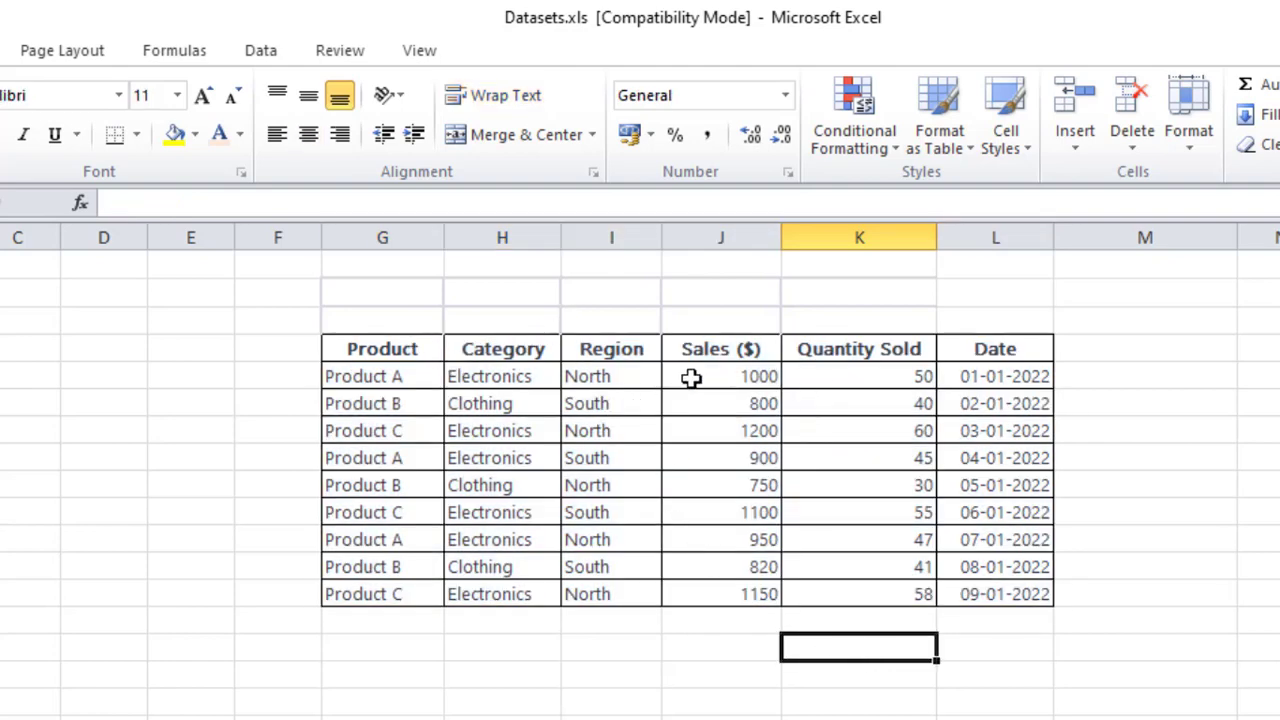
- Create a PivotTable on a new worksheet from the sales data in G22:L31 of the Pivot Table sheet
left_click(610, 430)
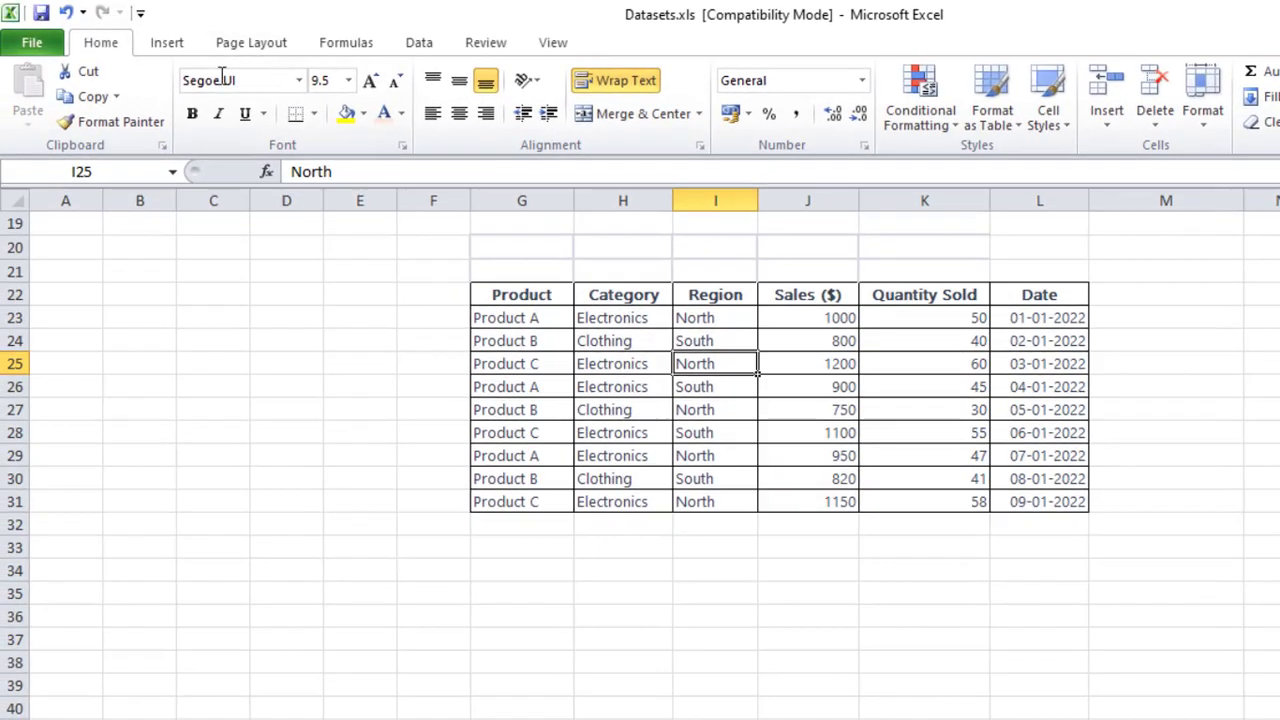
left_click(174, 46)
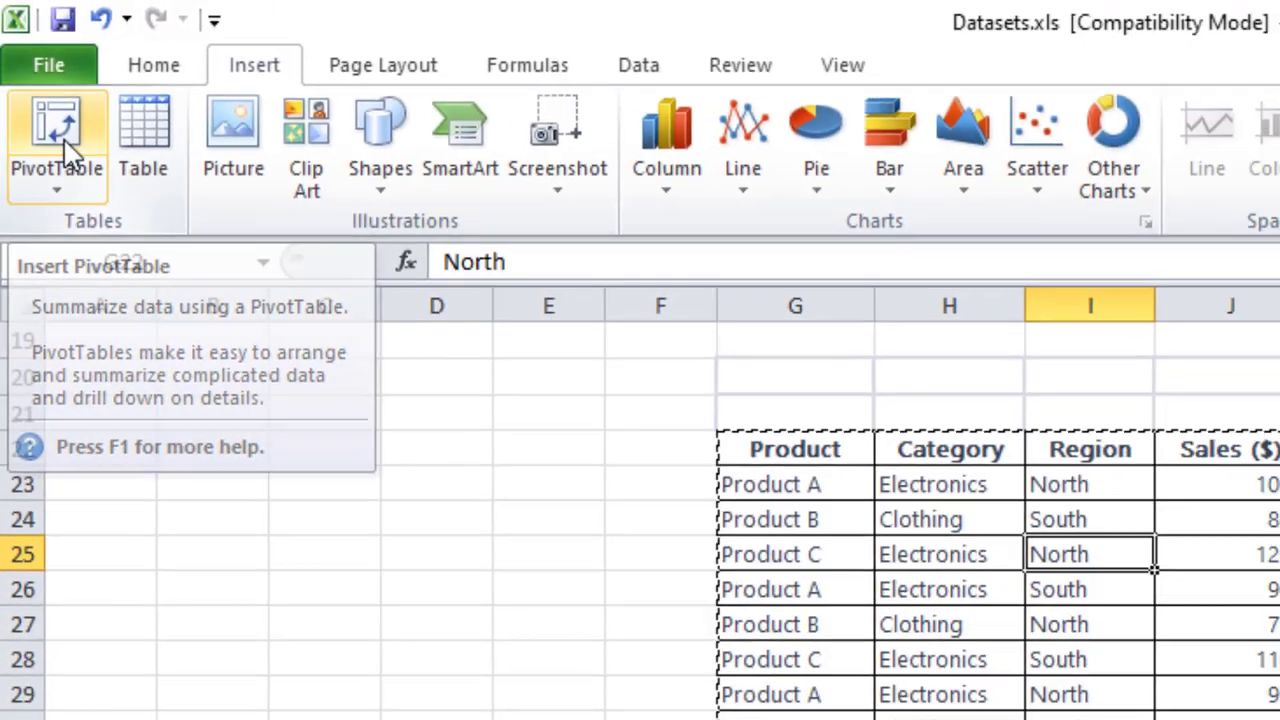
left_click(84, 190)
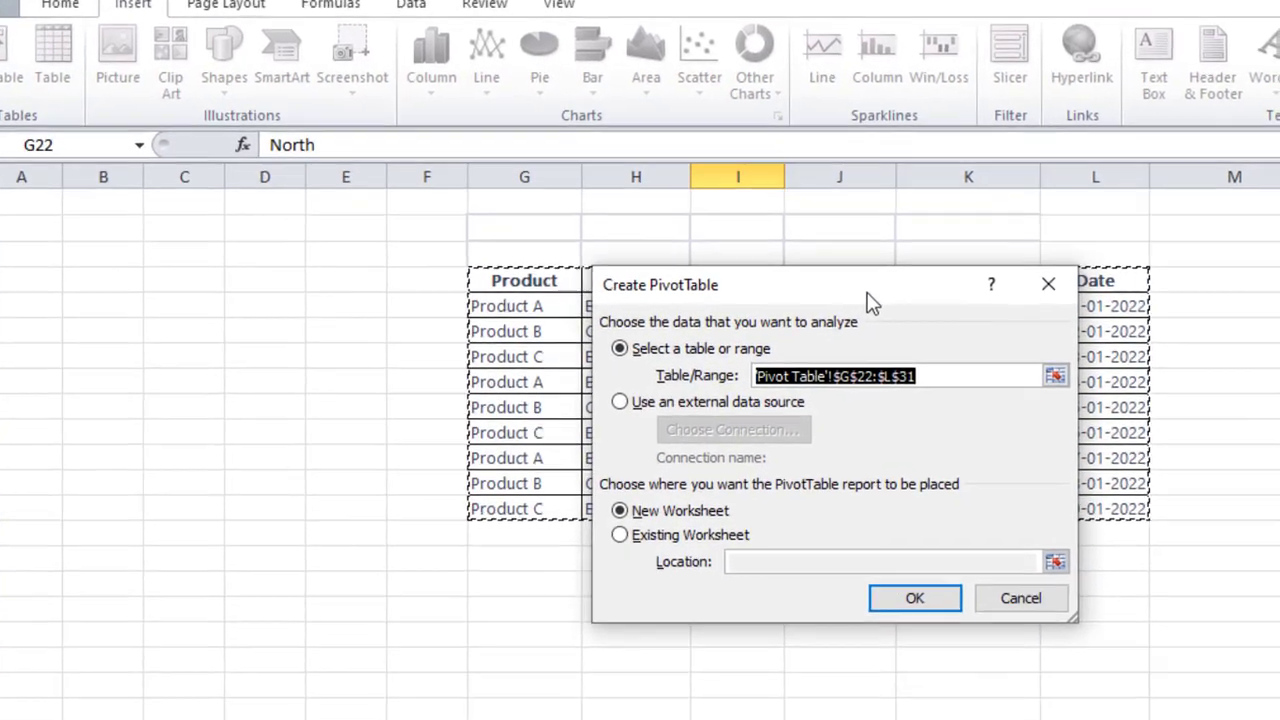
left_click_drag(870, 303, 920, 505)
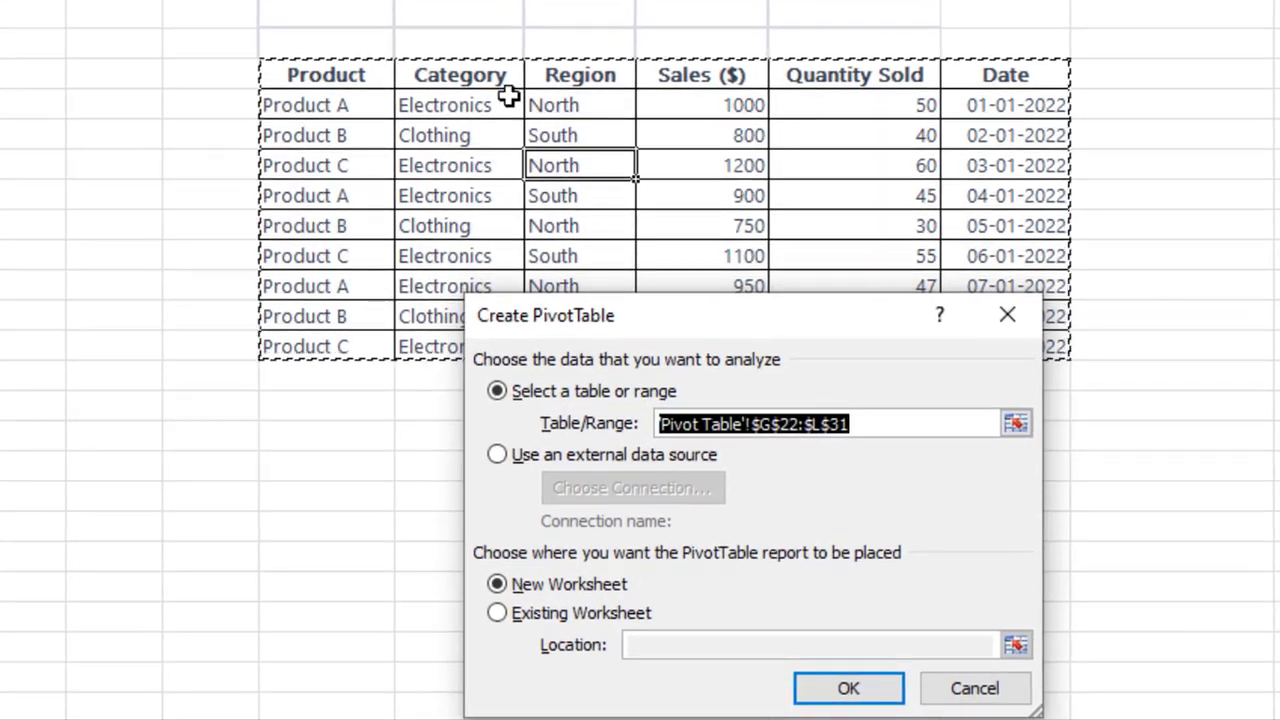
left_click_drag(688, 335, 677, 92)
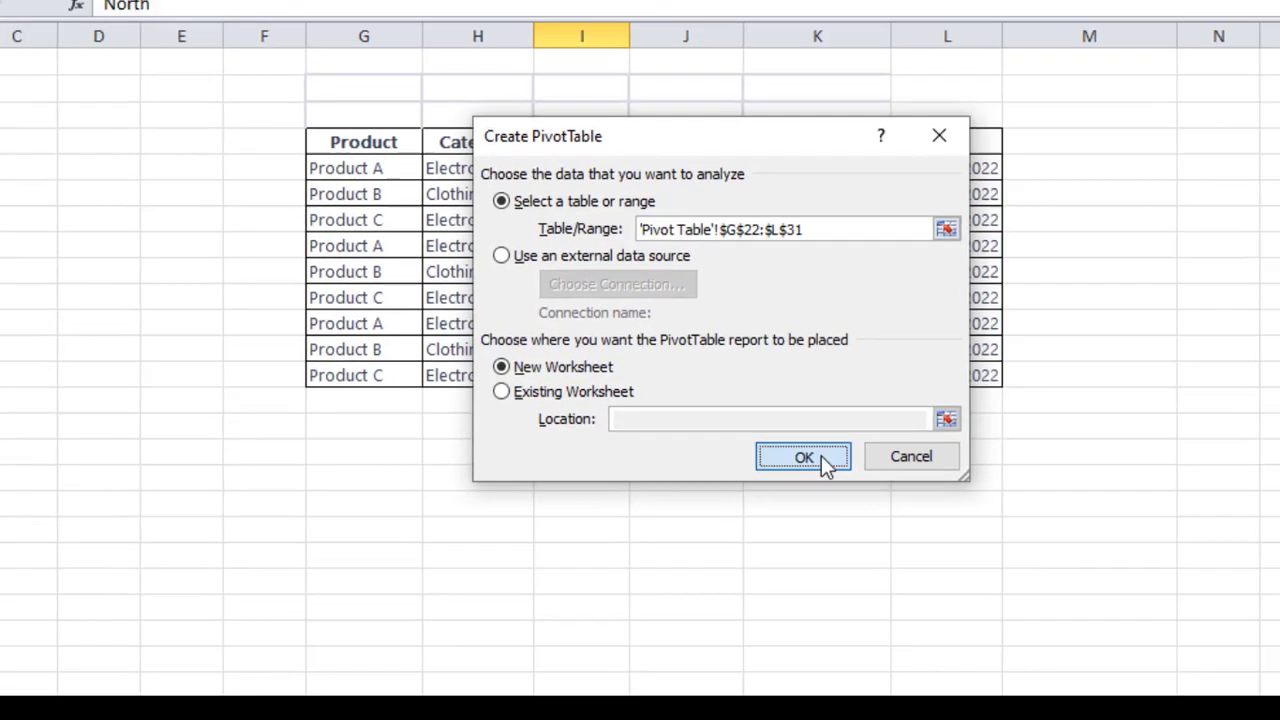
left_click(860, 445)
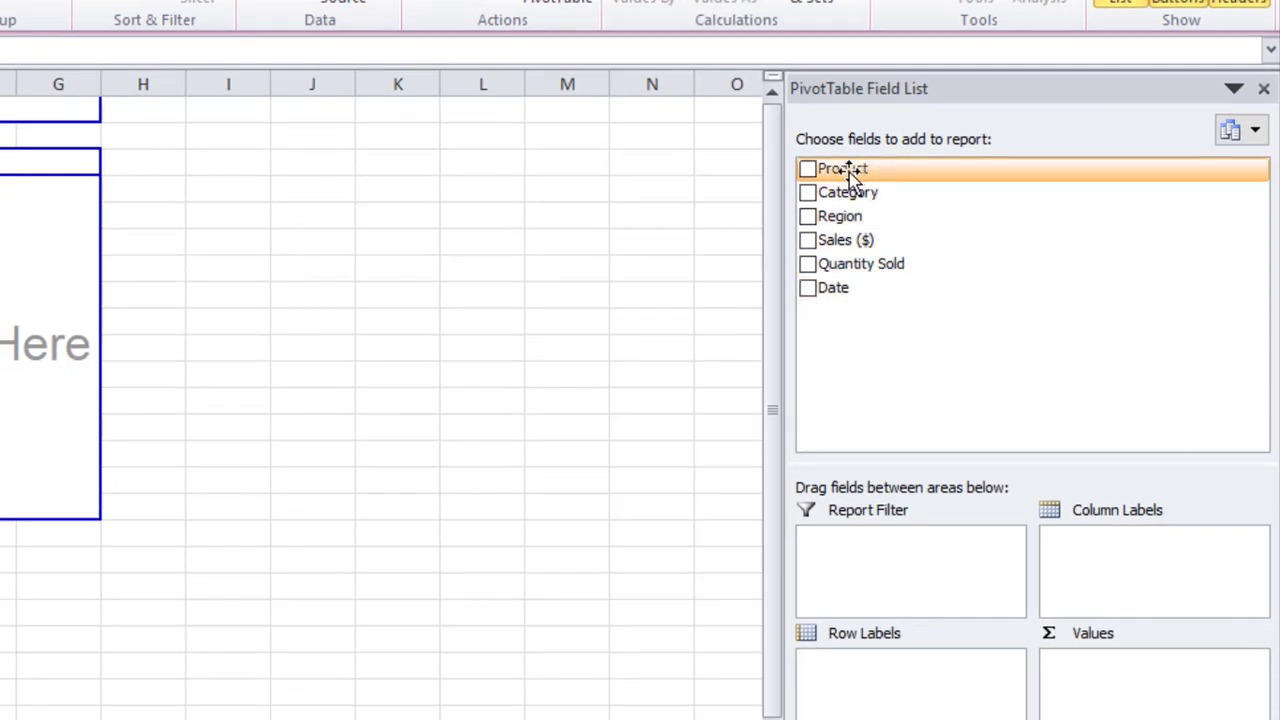
- Lay out the PivotTable with Product as row labels, Category as column labels and Sales ($) as values
left_click_drag(843, 172, 840, 668)
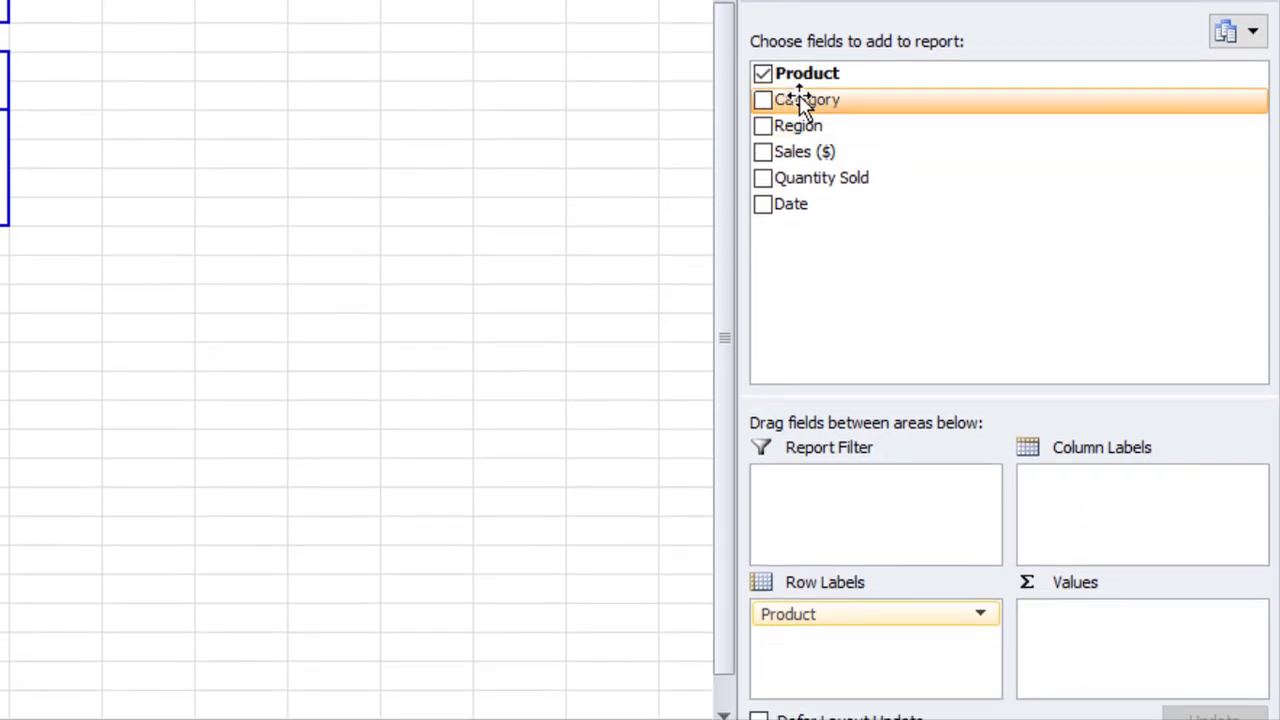
left_click_drag(793, 95, 1063, 485)
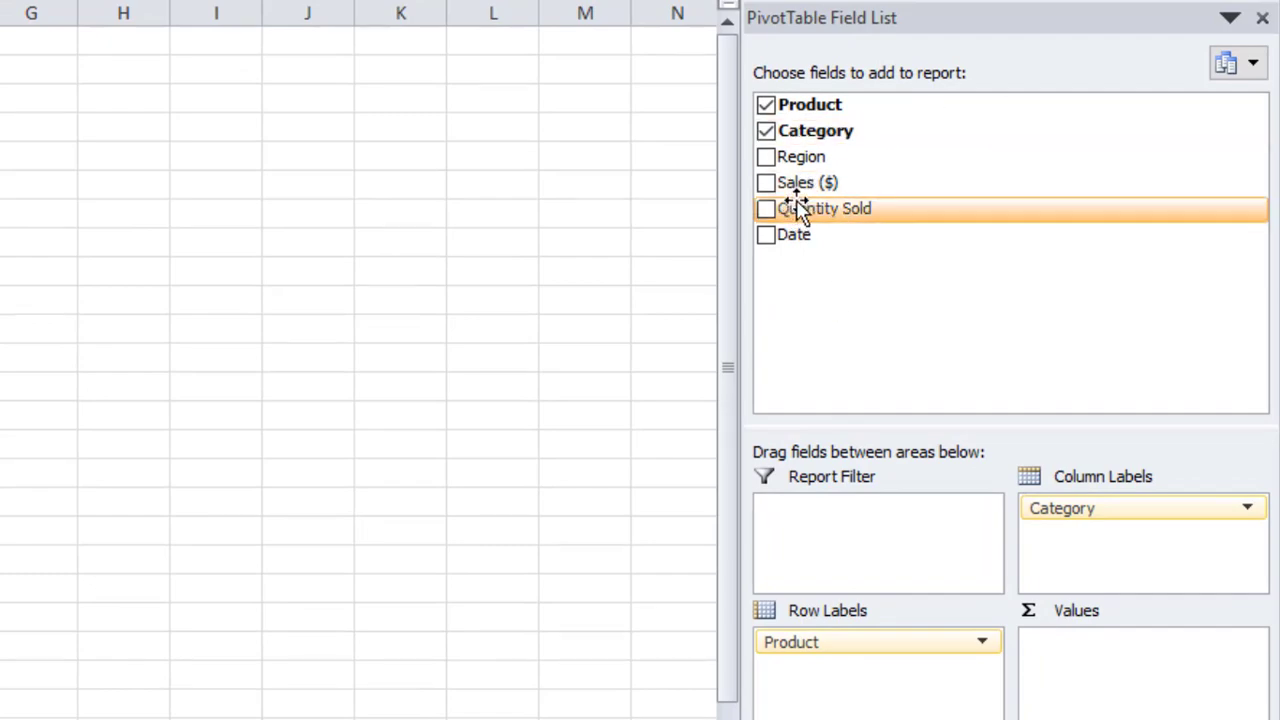
left_click_drag(806, 183, 1070, 650)
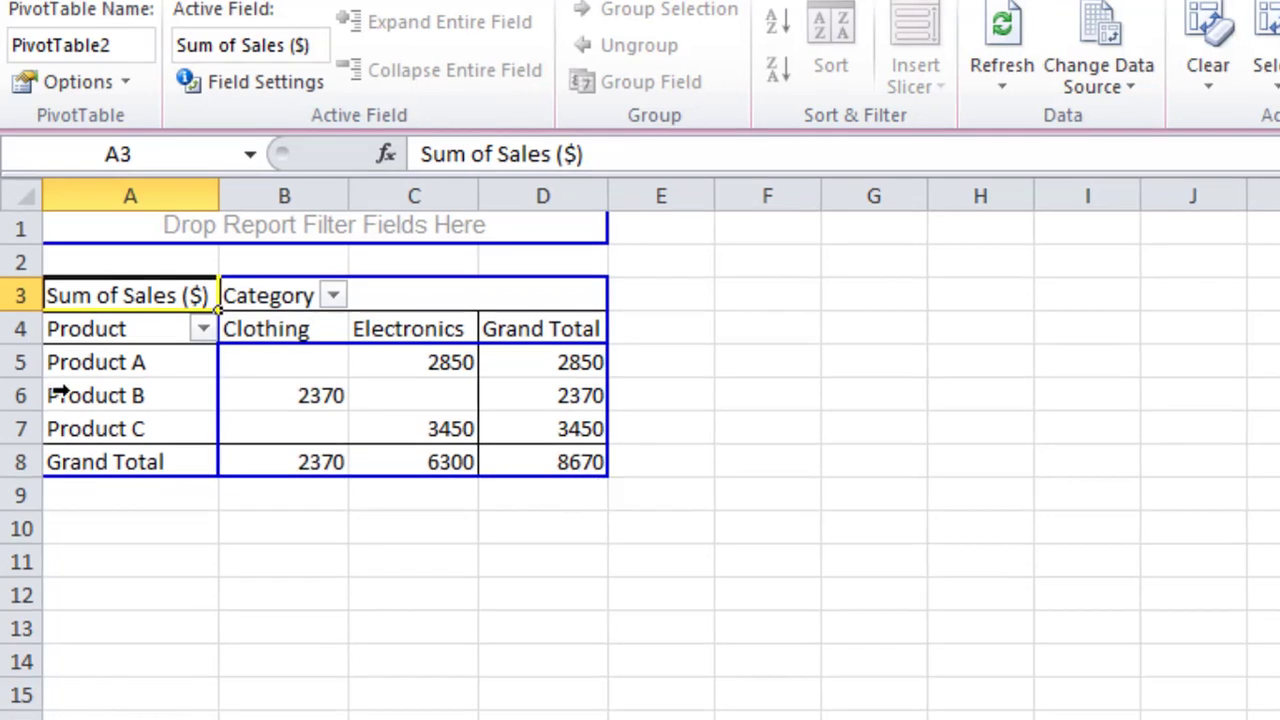
- Examine the PivotTable's sales sums for each product and category, including the row and column grand totals
left_click(120, 365)
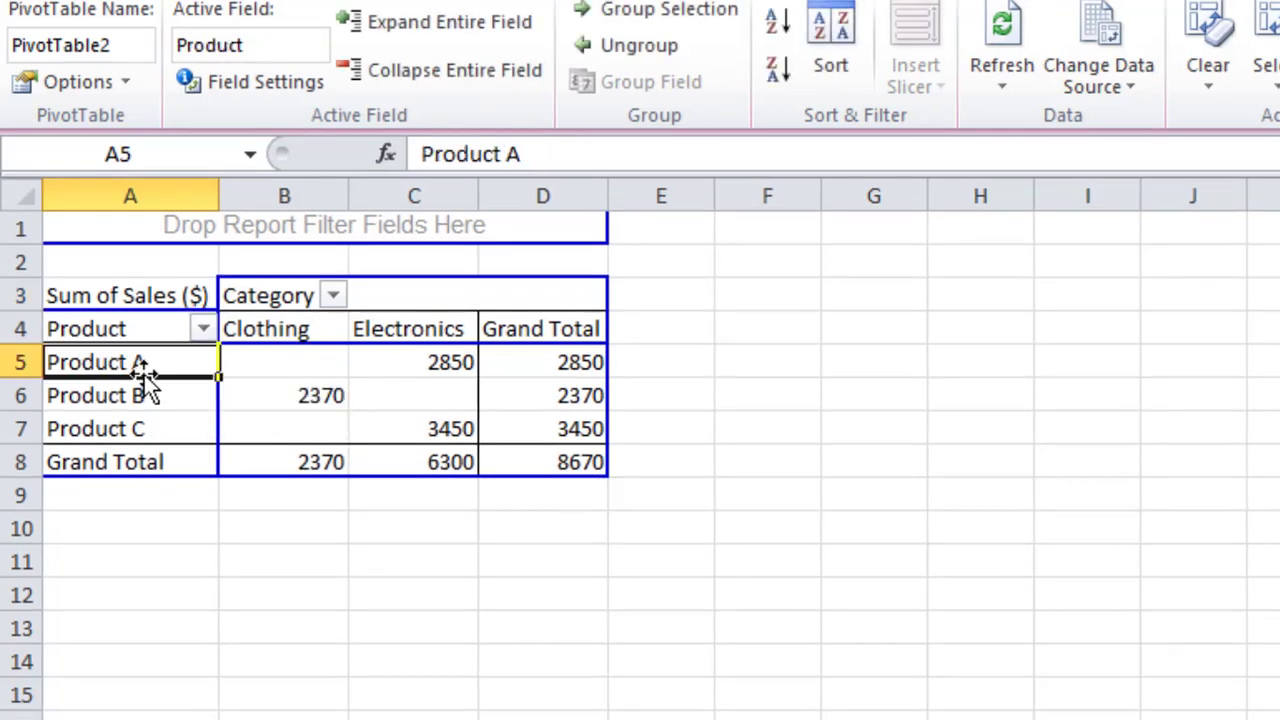
left_click(450, 364)
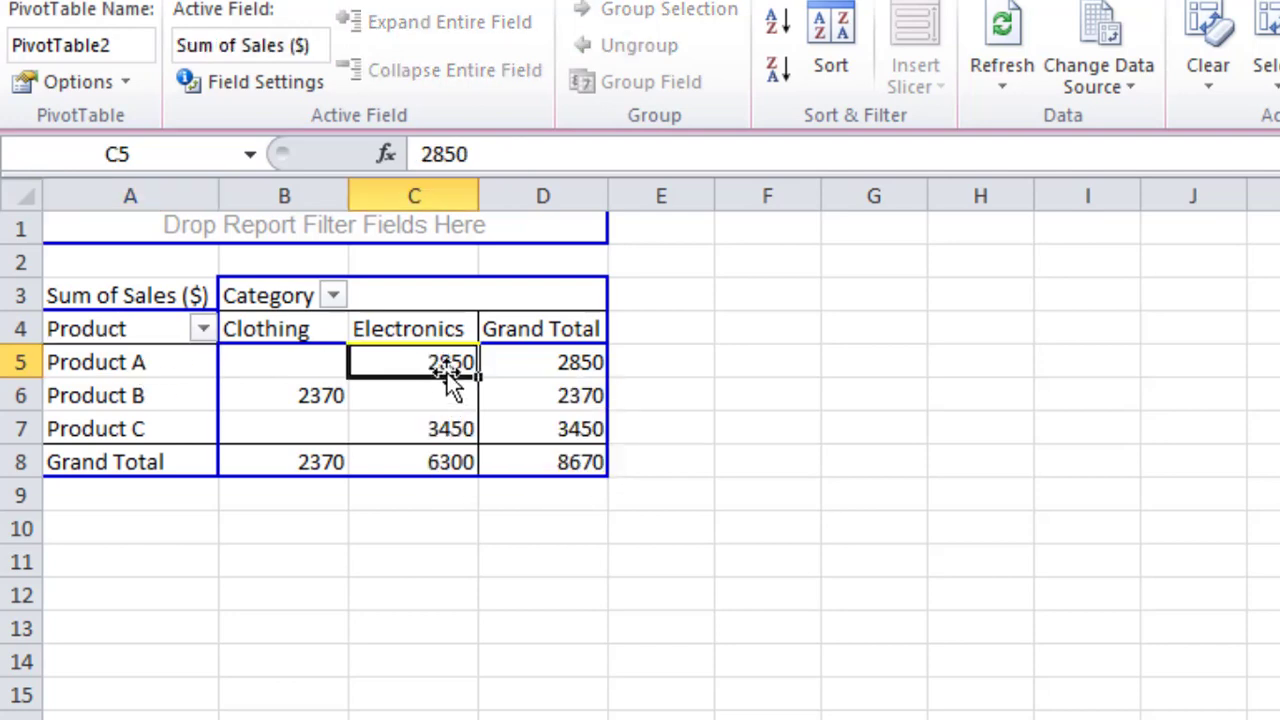
left_click(133, 397)
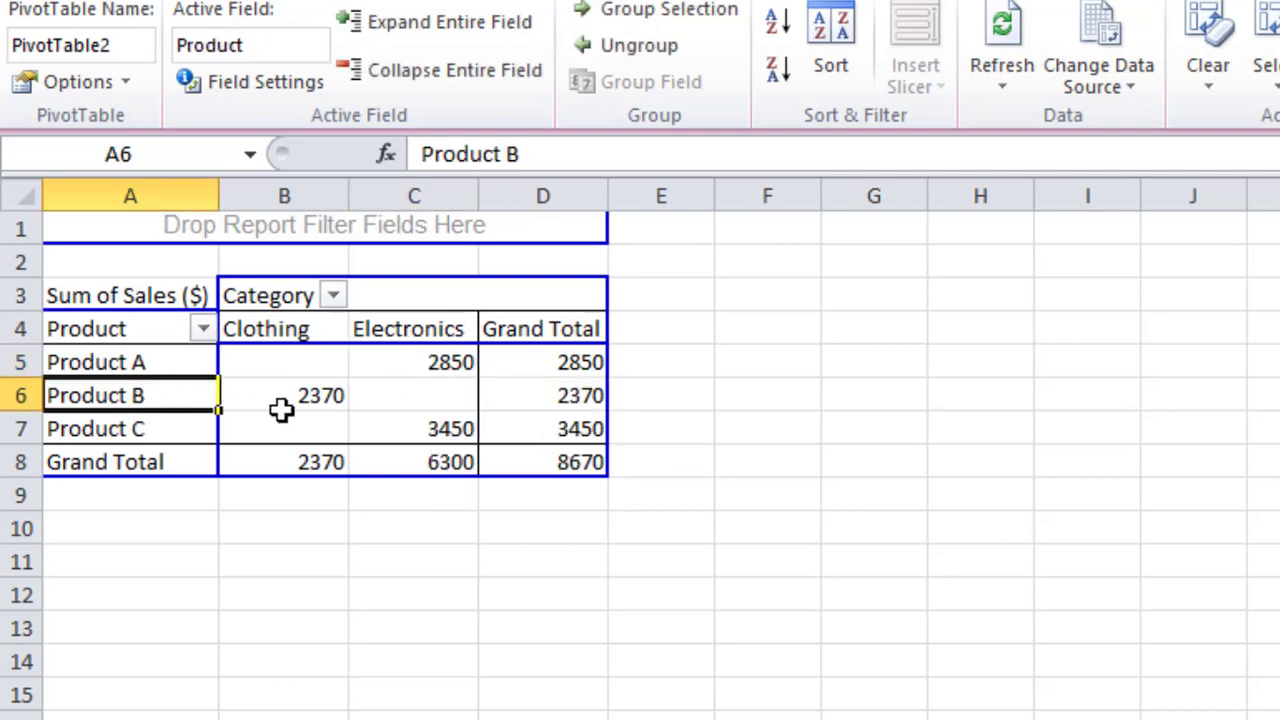
left_click(297, 402)
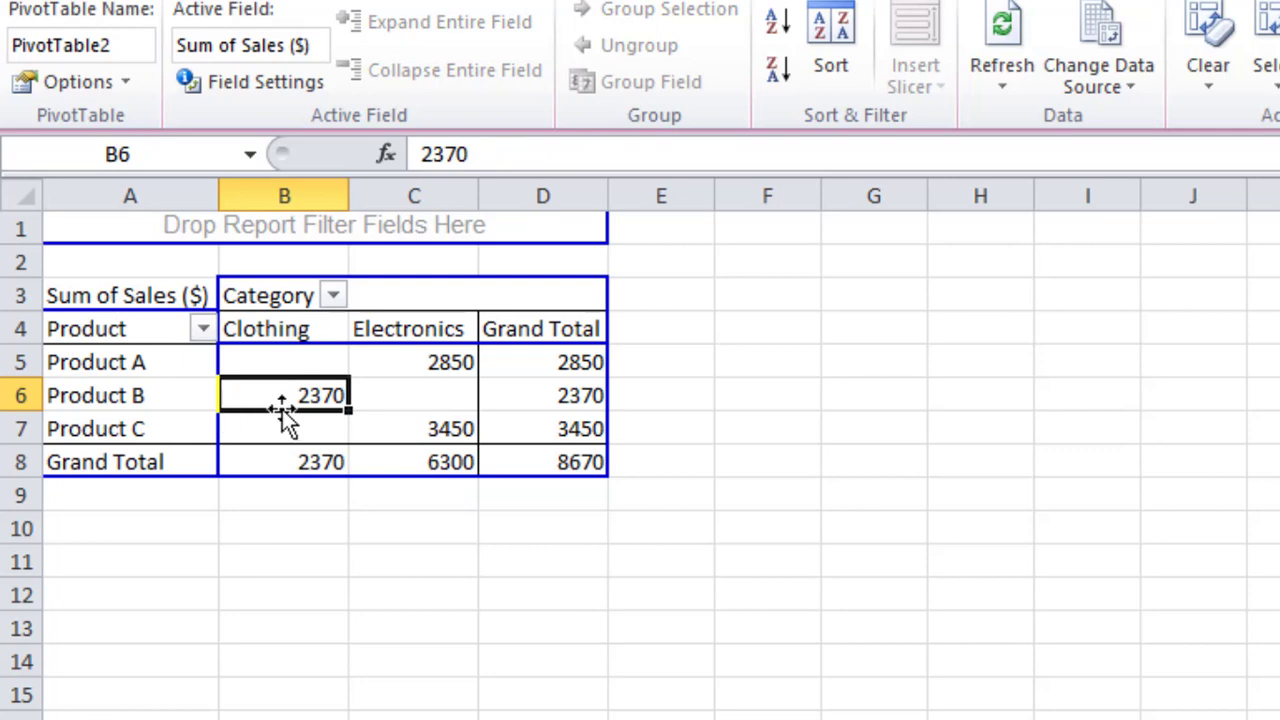
left_click(126, 428)
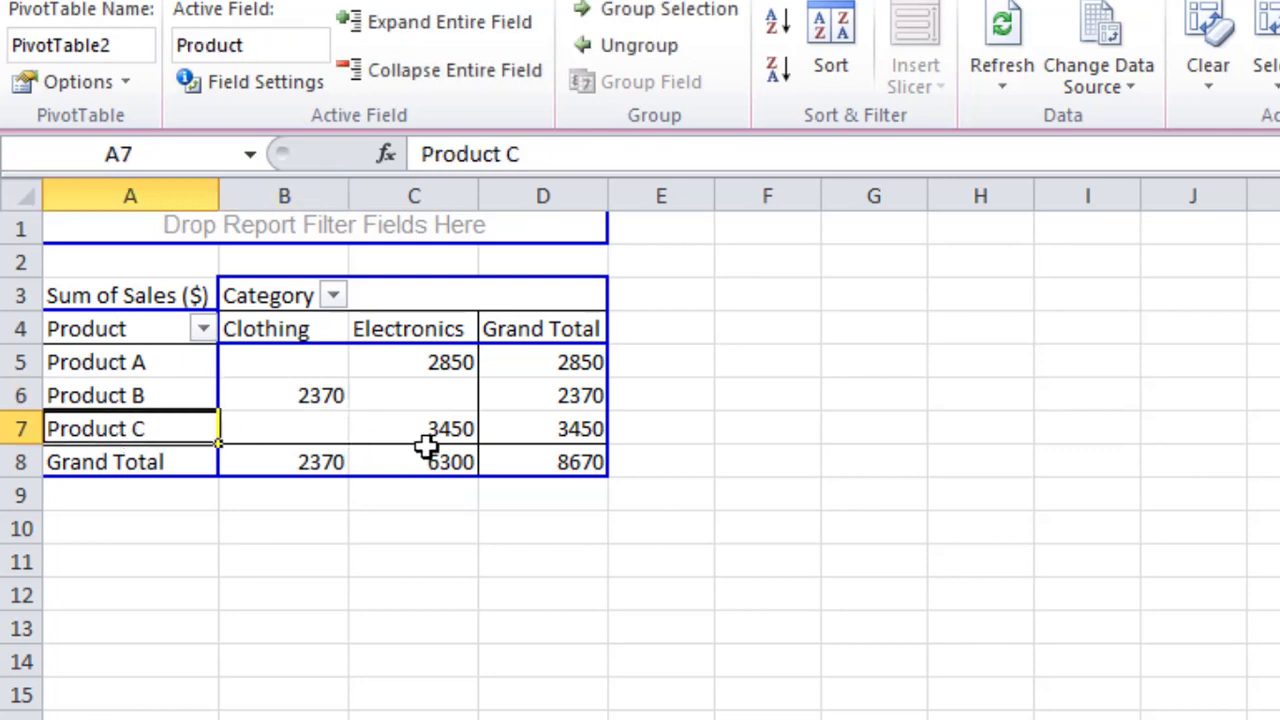
left_click(282, 460)
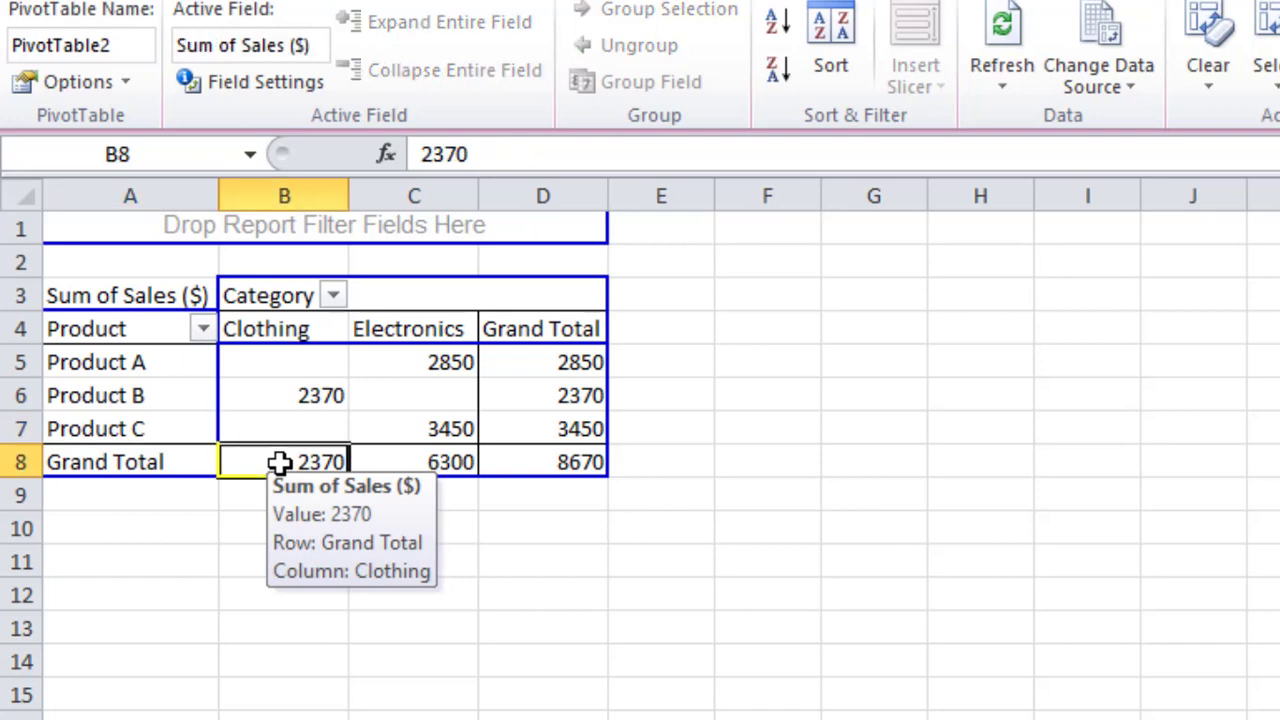
left_click(446, 458)
left_click(580, 360)
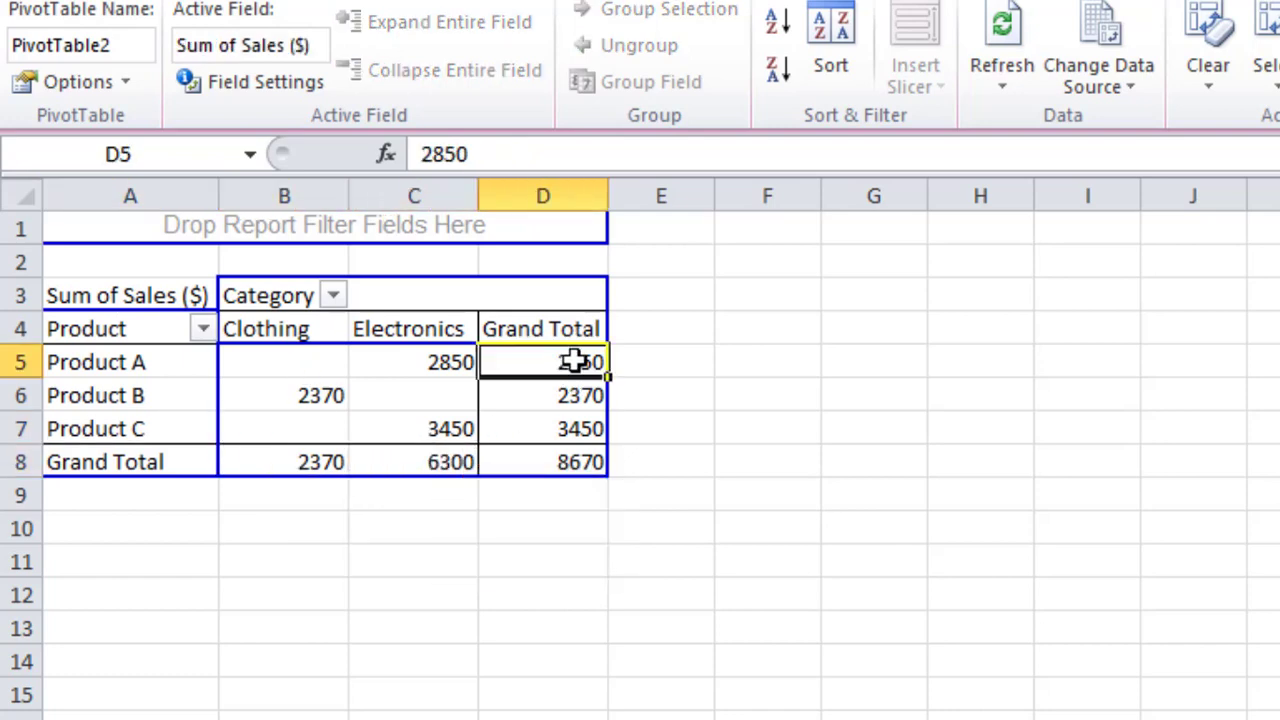
left_click_drag(283, 366, 586, 360)
left_click_drag(371, 405, 588, 395)
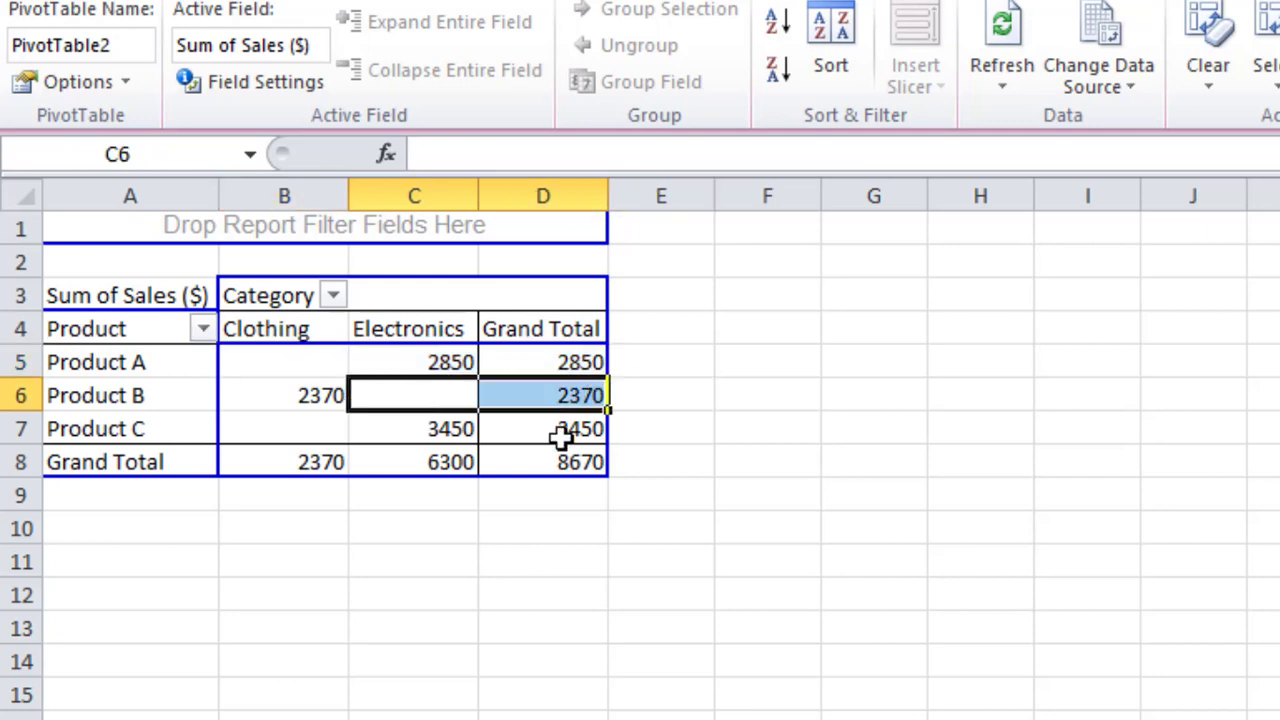
left_click(575, 430)
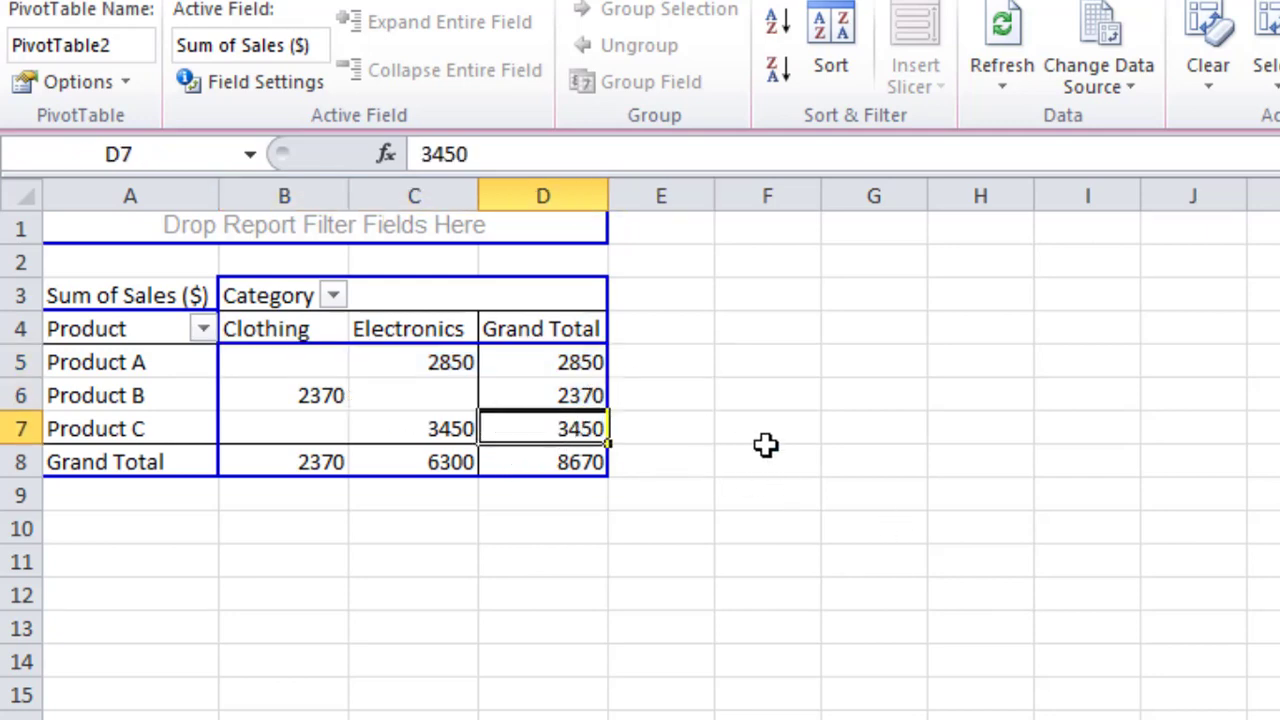
- Filter the PivotTable's Product field to show only Product A, excluding Product B and Product C
left_click(203, 331)
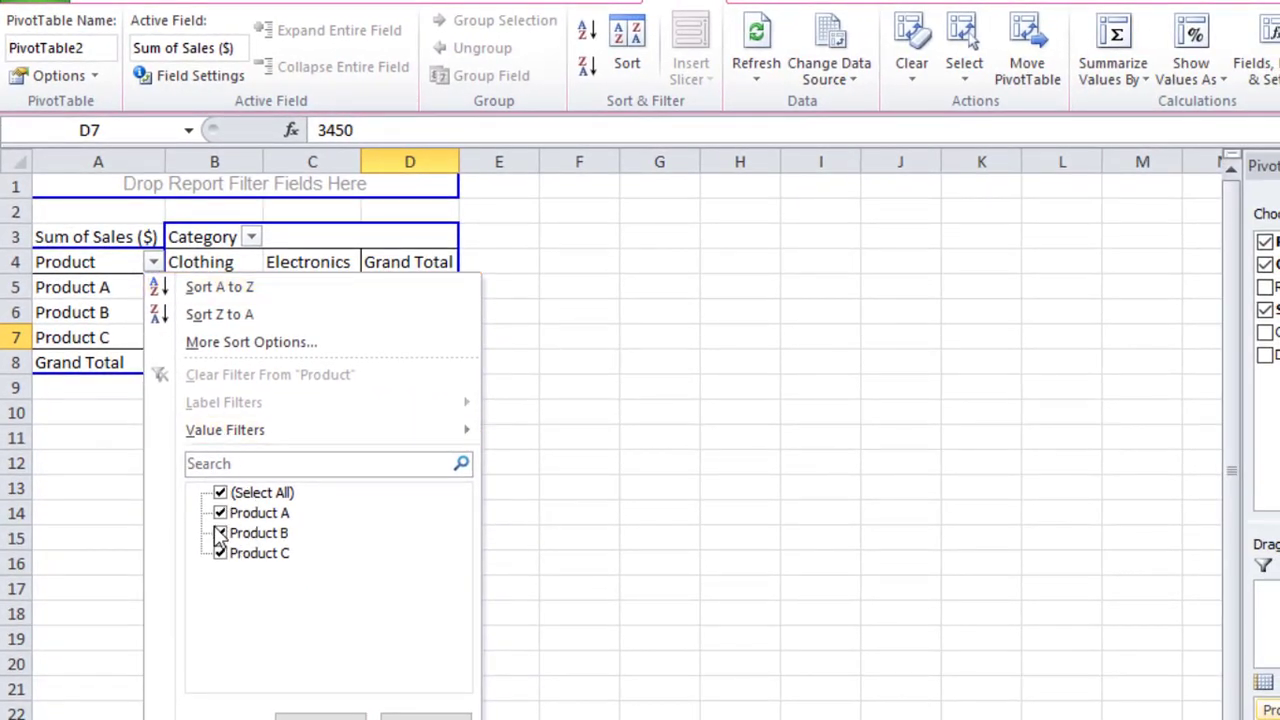
left_click(220, 533)
left_click(220, 553)
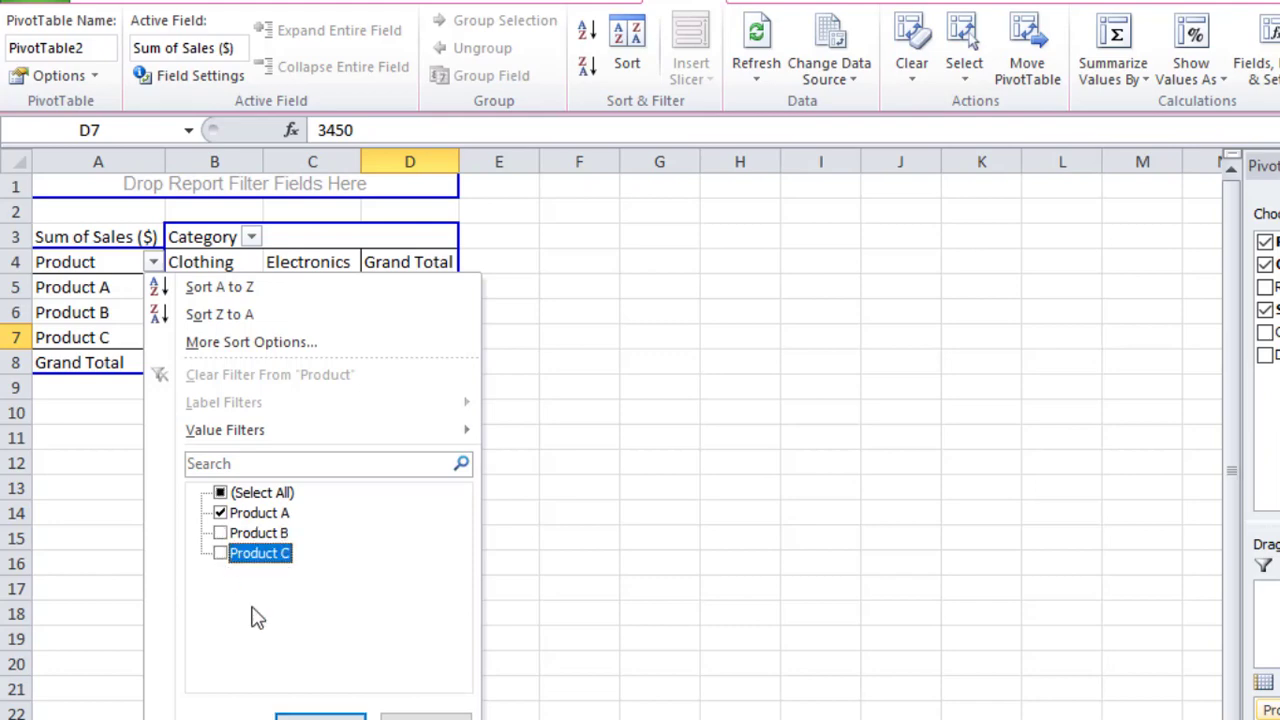
left_click(320, 716)
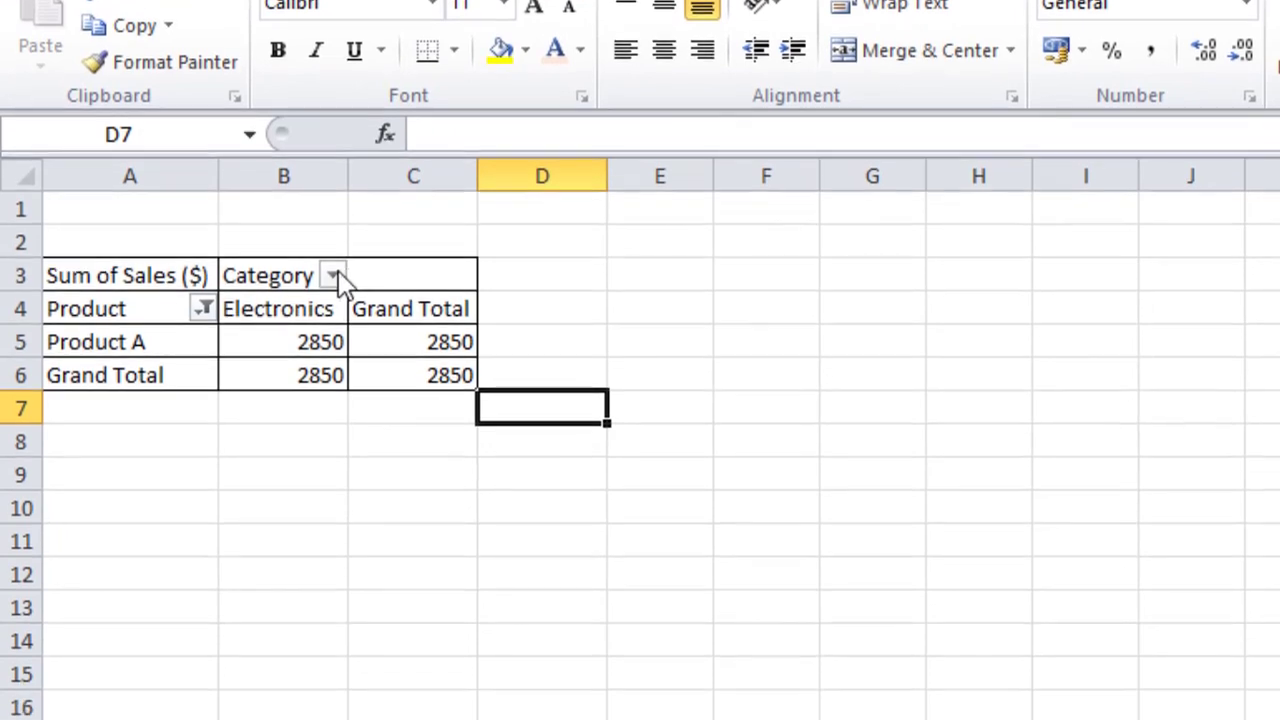
- Filter the PivotTable's Category field to show only Electronics, excluding Clothing
left_click(331, 313)
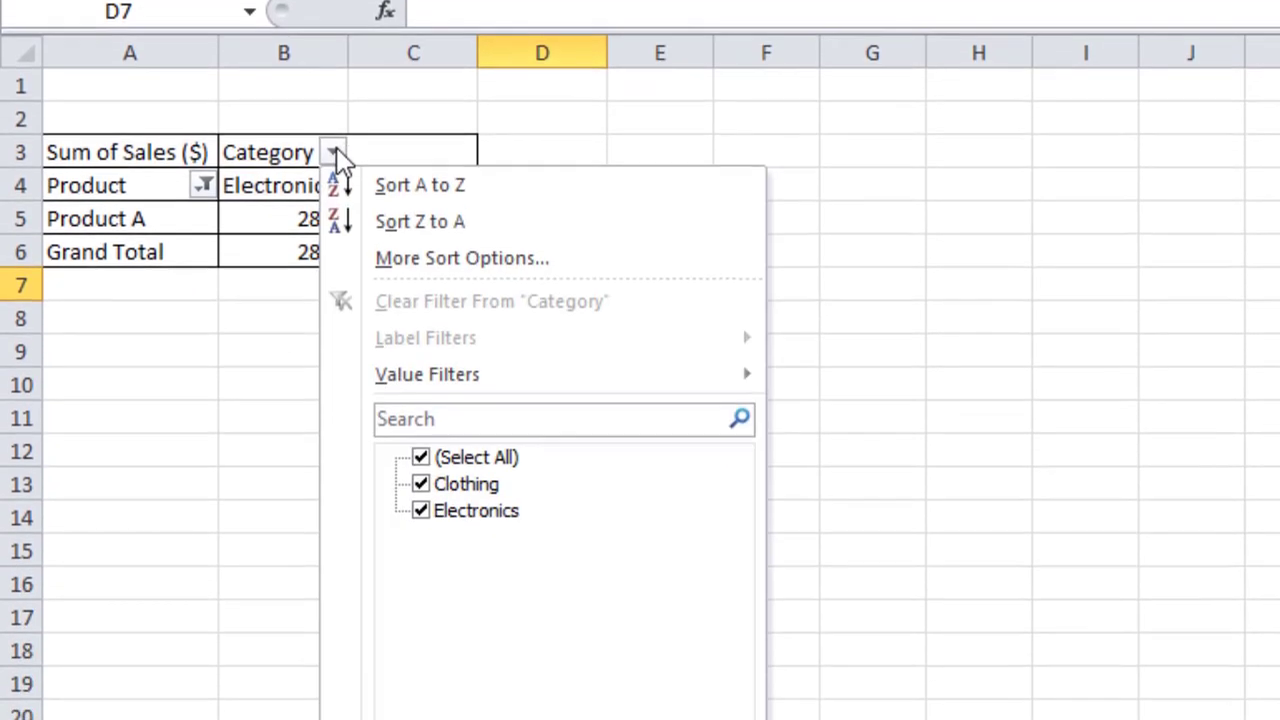
left_click(420, 475)
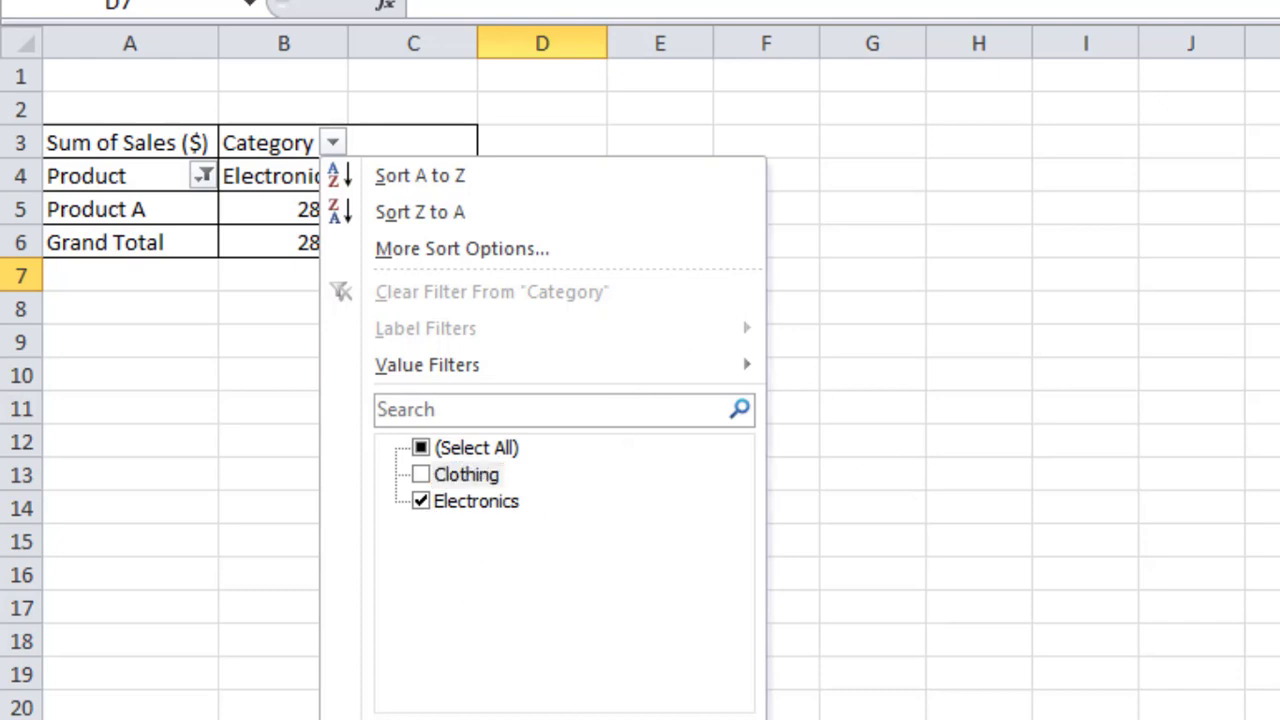
left_click(618, 719)
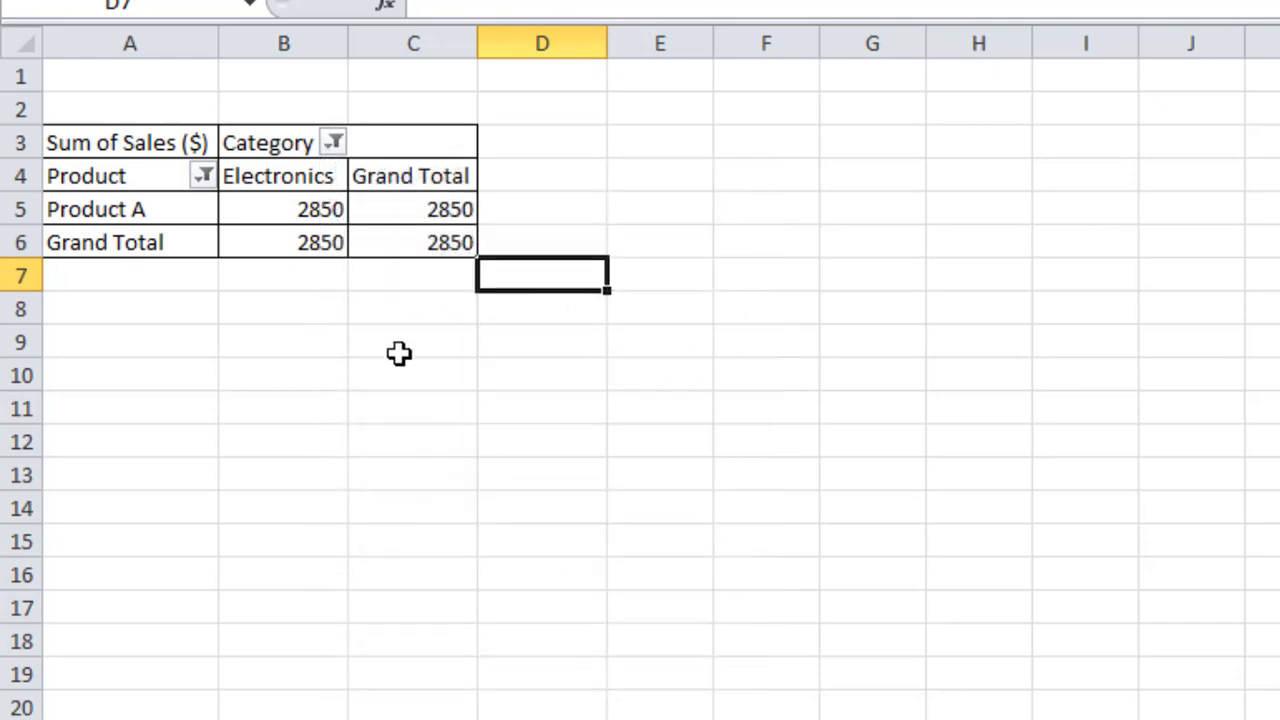
- Include Product B and Product C again in the PivotTable's Product filter alongside Product A
left_click(208, 150)
left_click(203, 176)
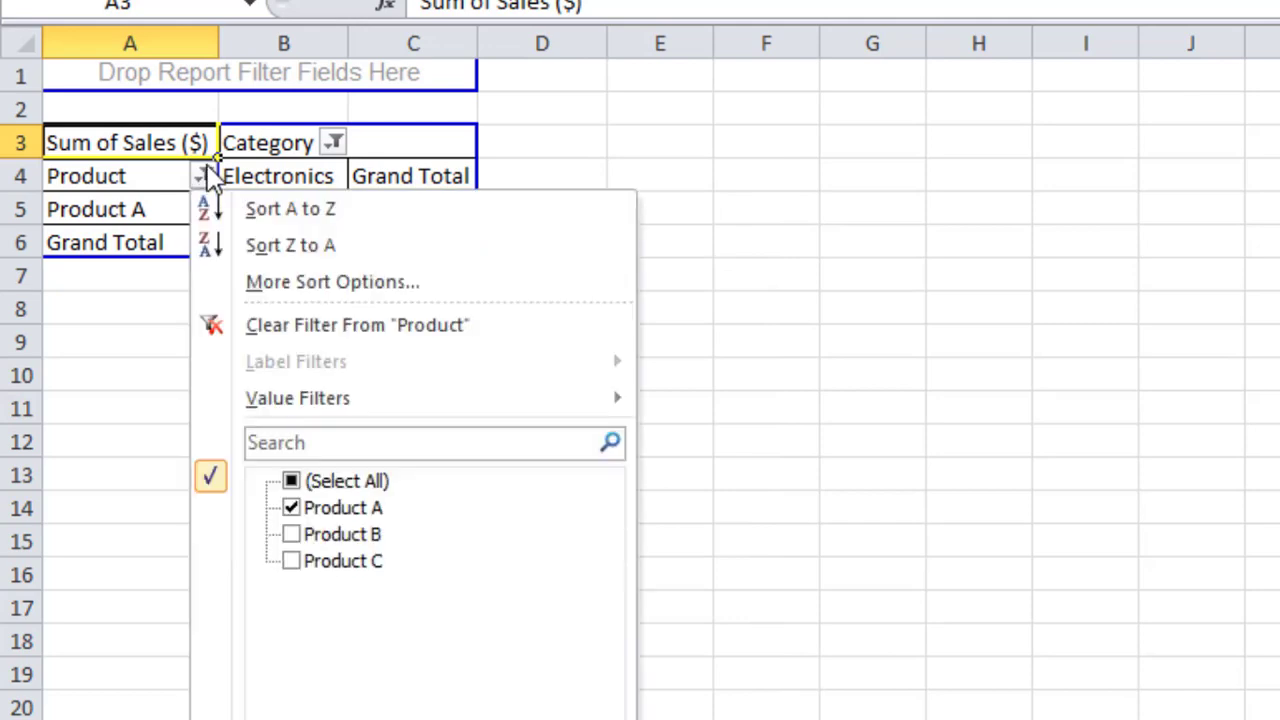
left_click(291, 536)
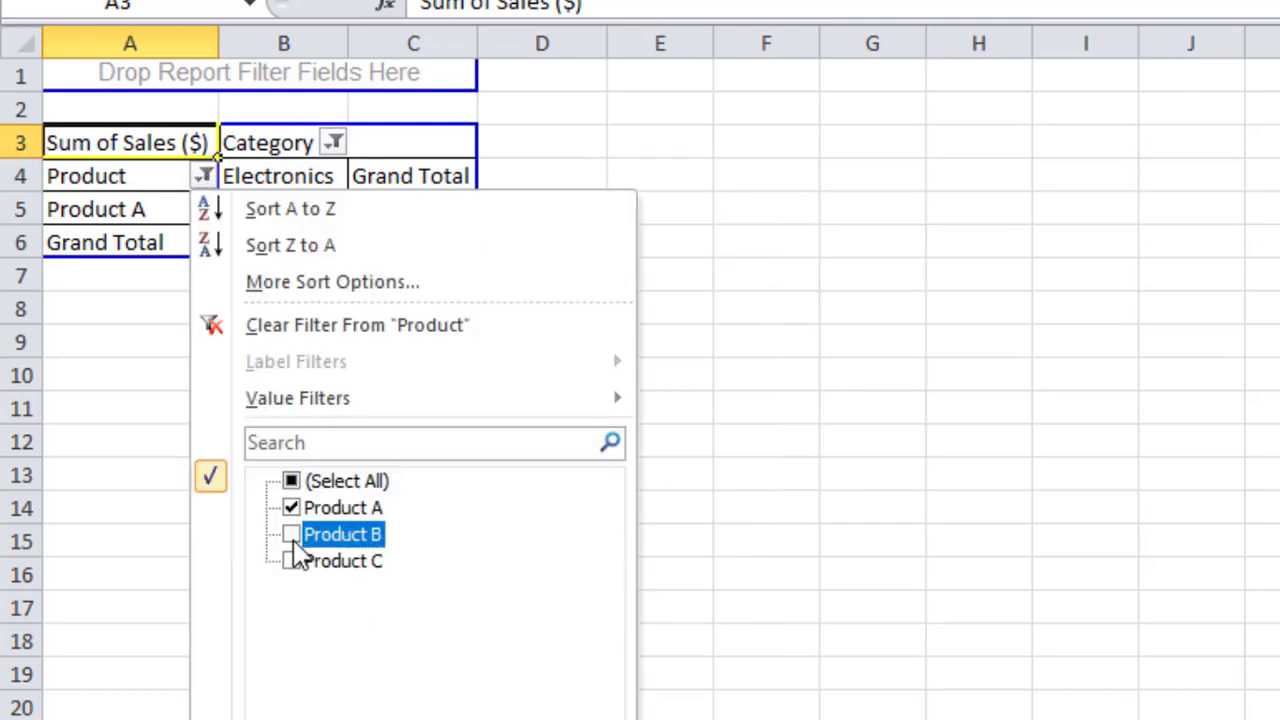
left_click(292, 562)
key("Return")
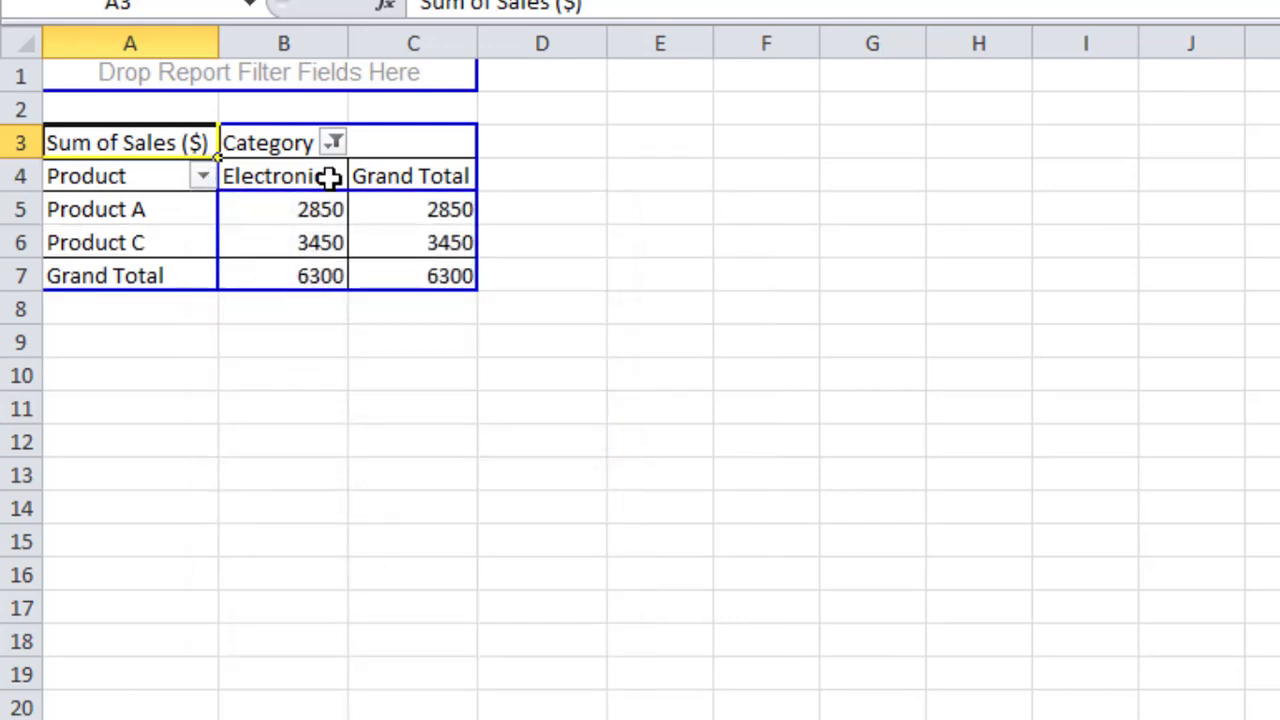
- Include Clothing again in the PivotTable's Category filter alongside Electronics and review the sales sums by product
left_click(333, 143)
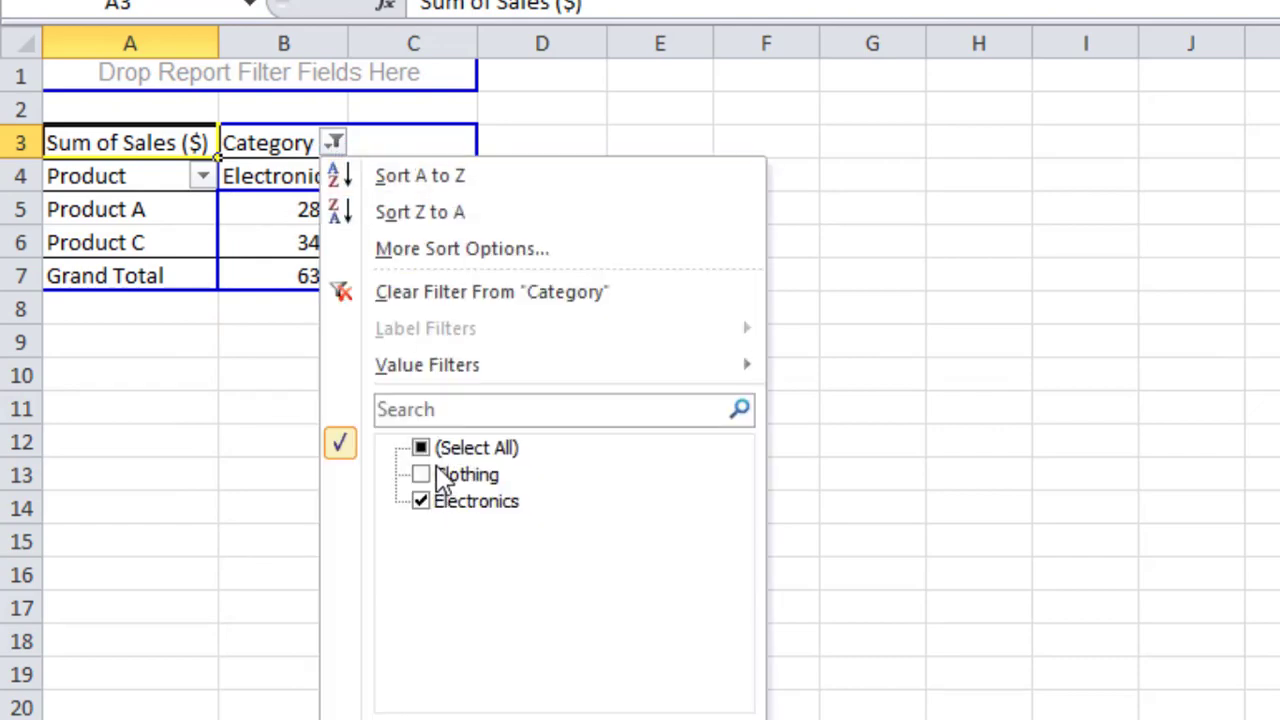
left_click(421, 475)
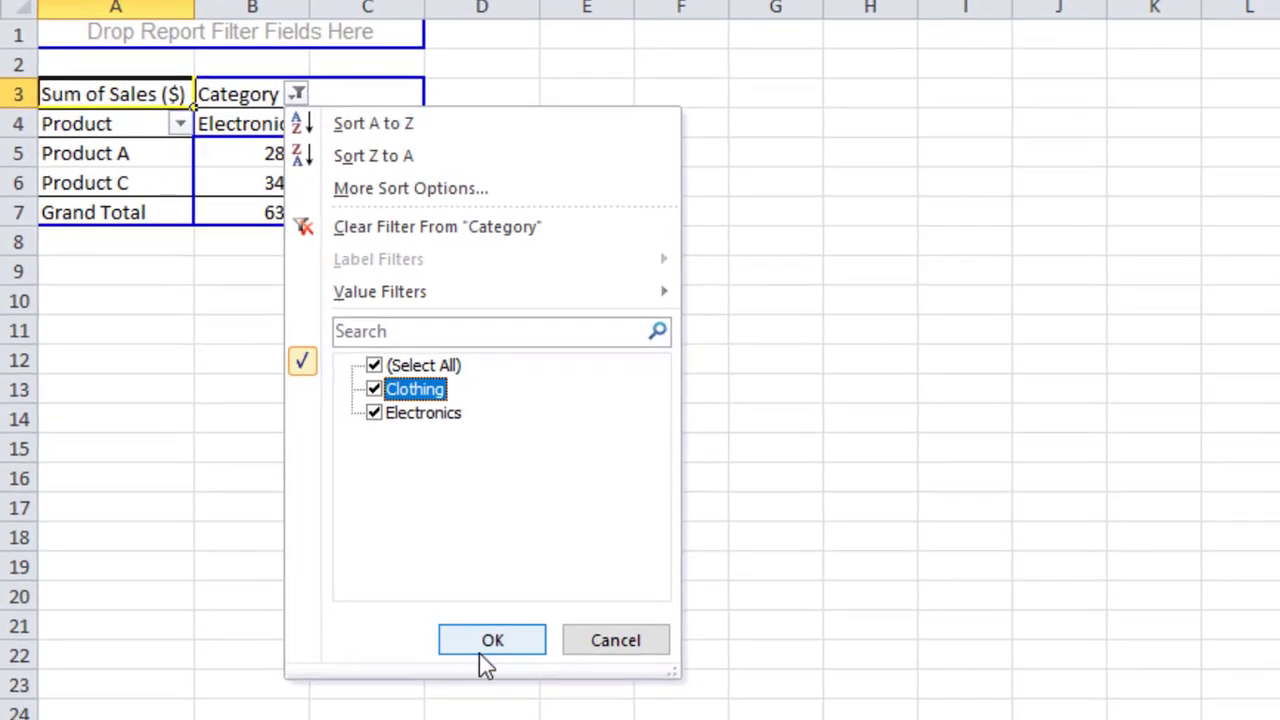
left_click(479, 650)
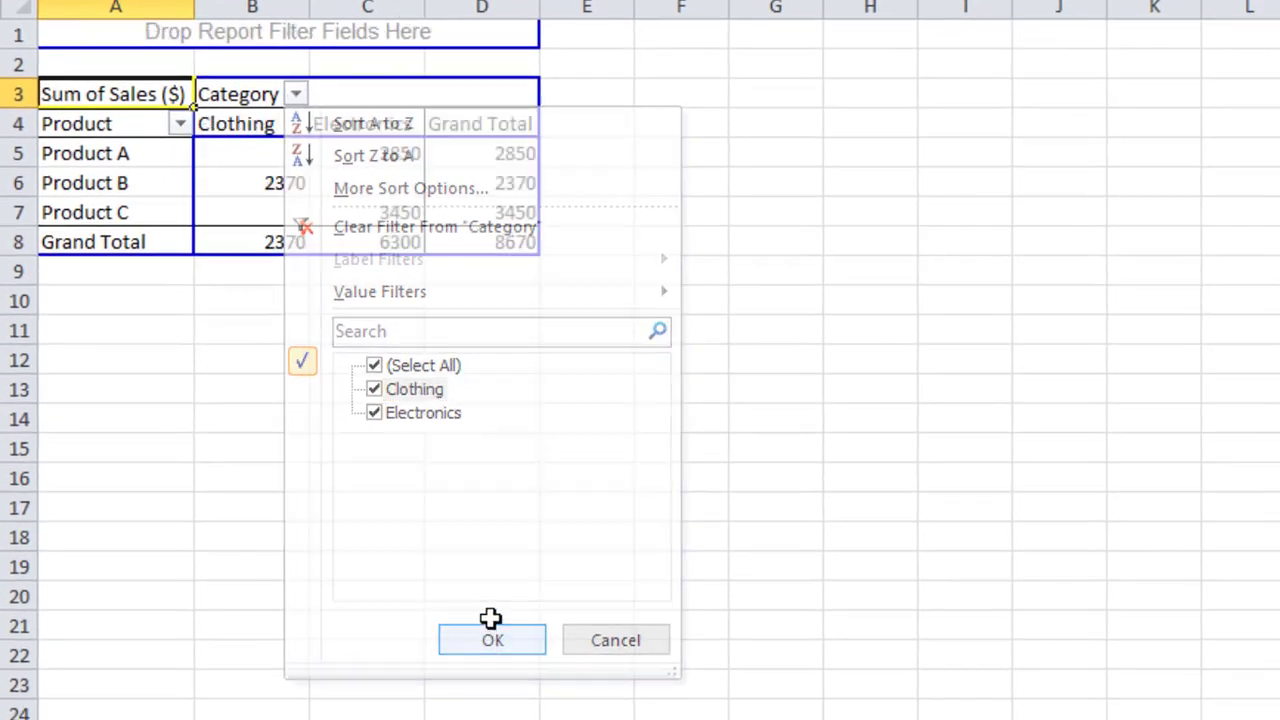
left_click(453, 448)
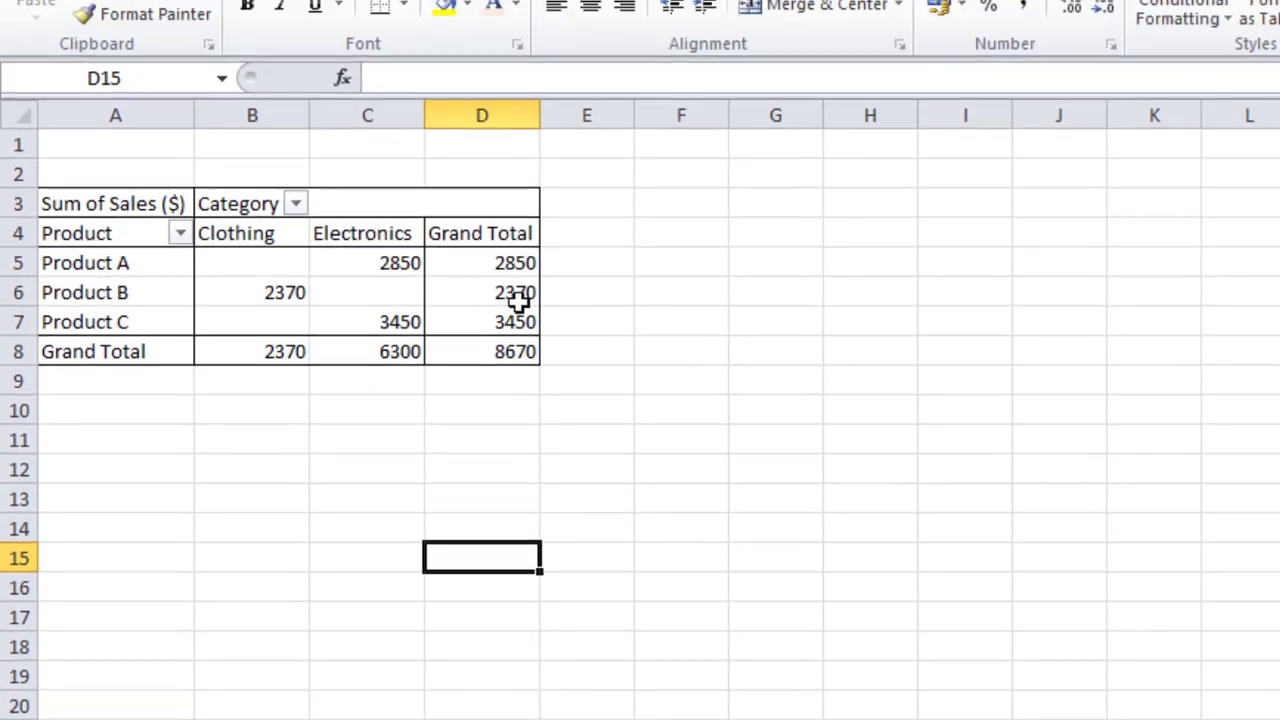
left_click(476, 215)
left_click(372, 196)
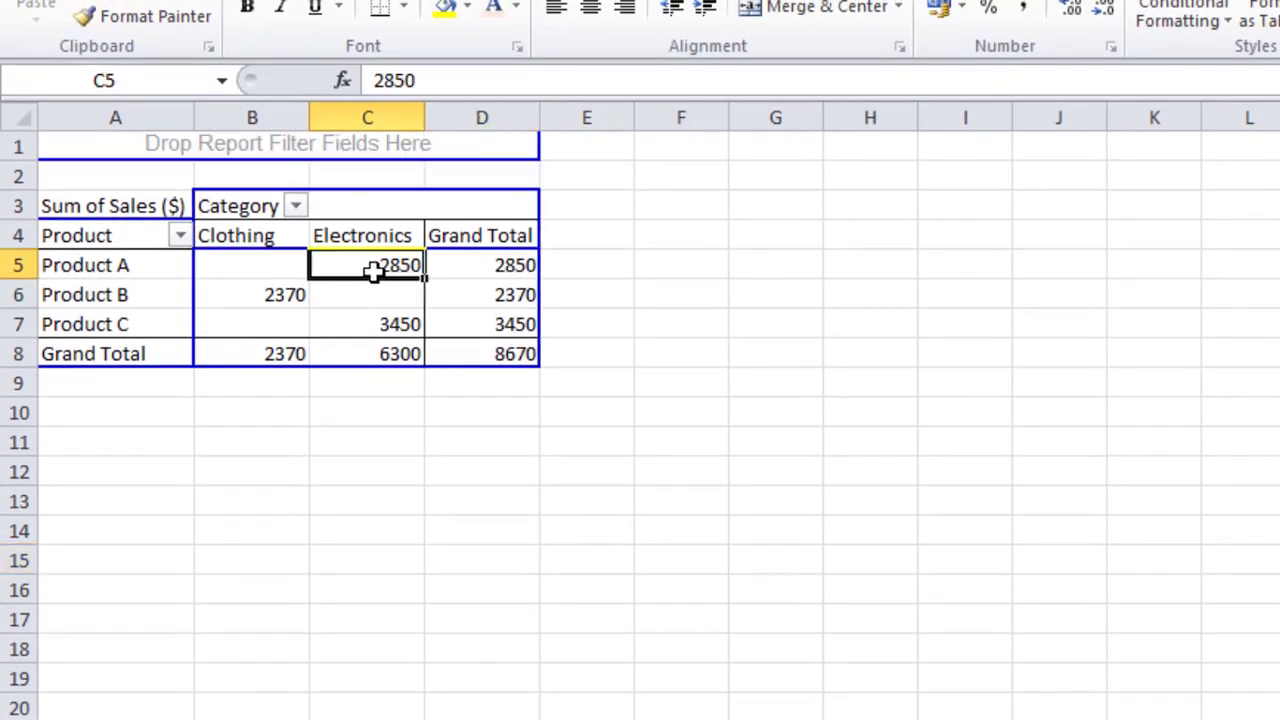
left_click(474, 316)
left_click(489, 288)
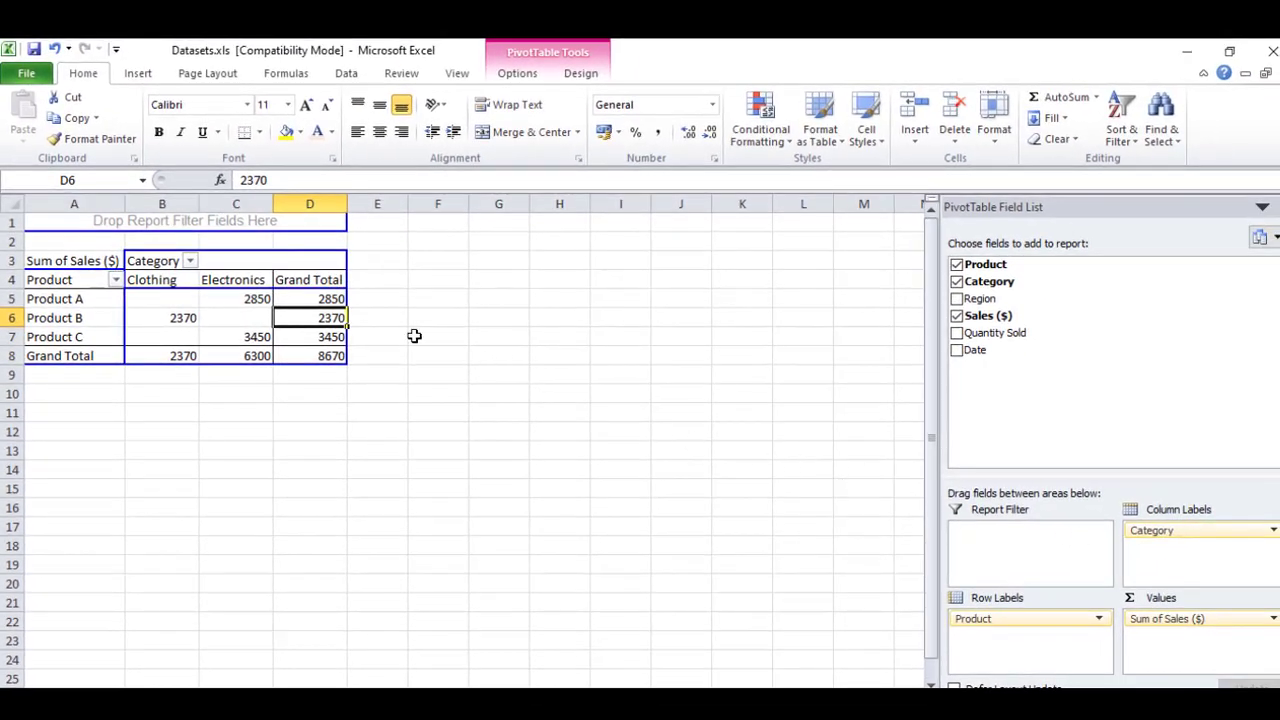
- Remove Category, Product and Sum of Sales ($) from the PivotTable layout, leaving all areas empty
left_click_drag(1205, 533, 822, 499)
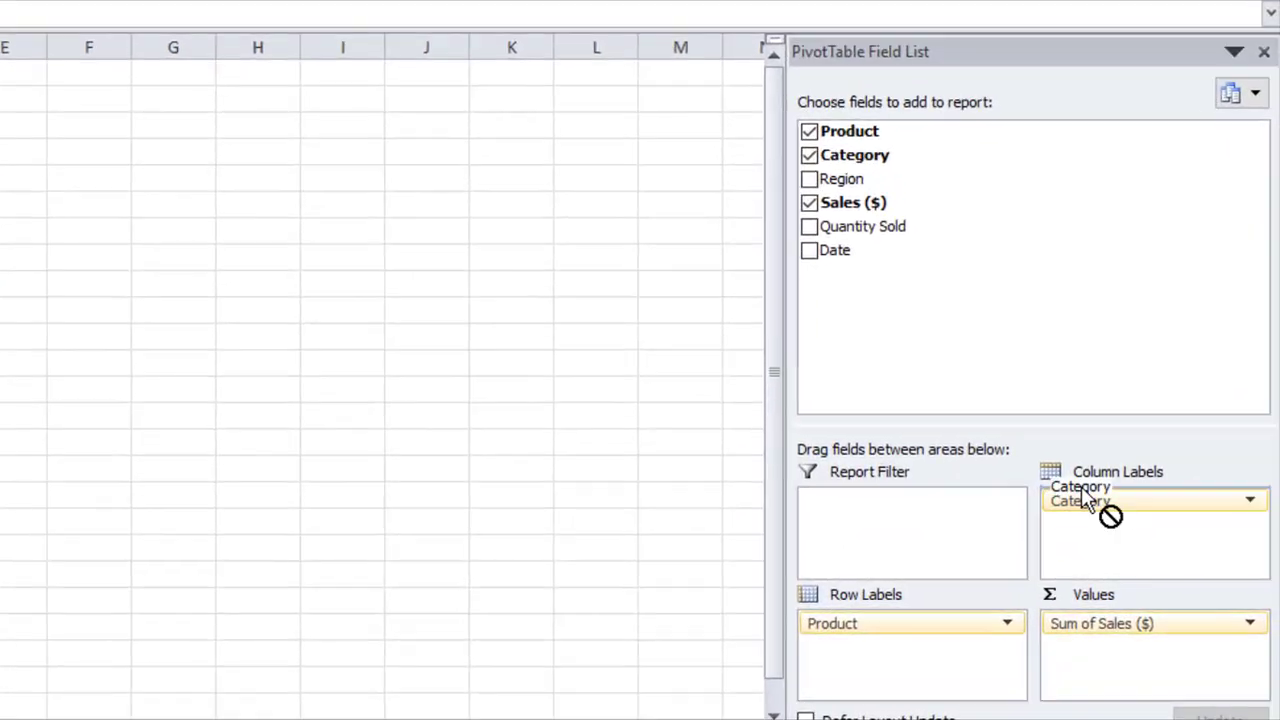
left_click_drag(621, 451, 623, 453)
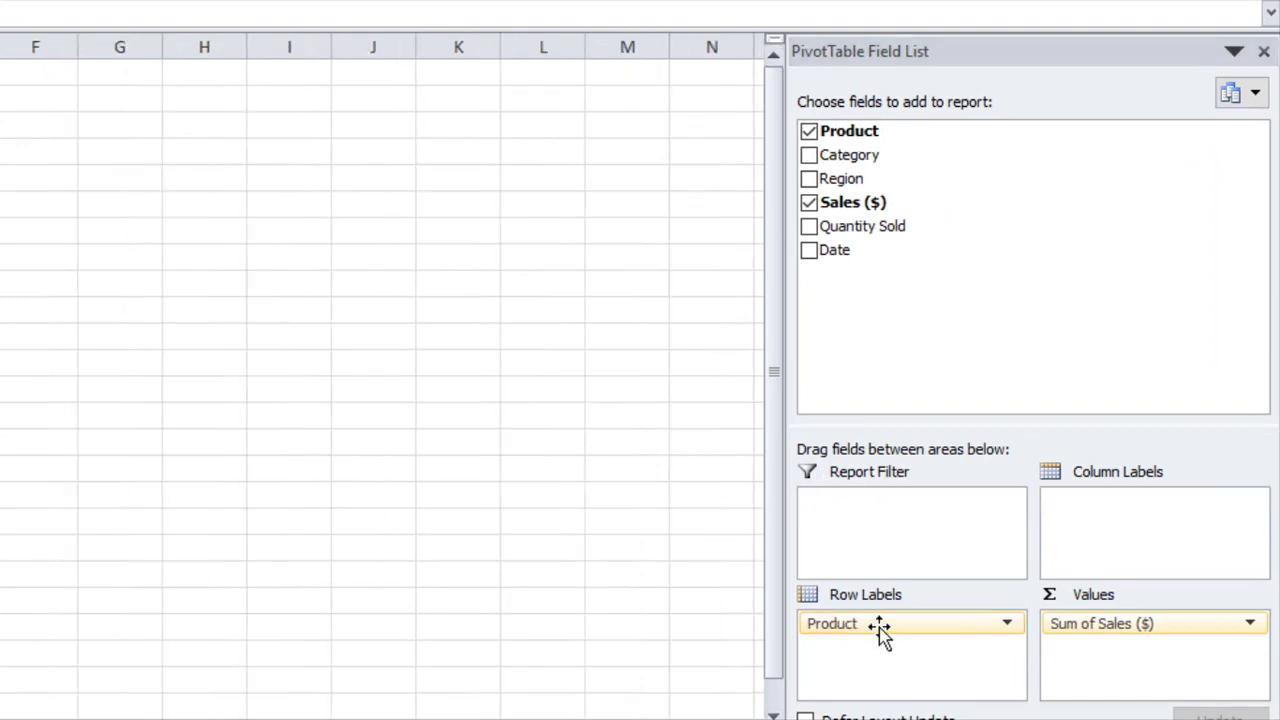
left_click_drag(880, 626, 645, 588)
left_click_drag(1093, 636, 705, 545)
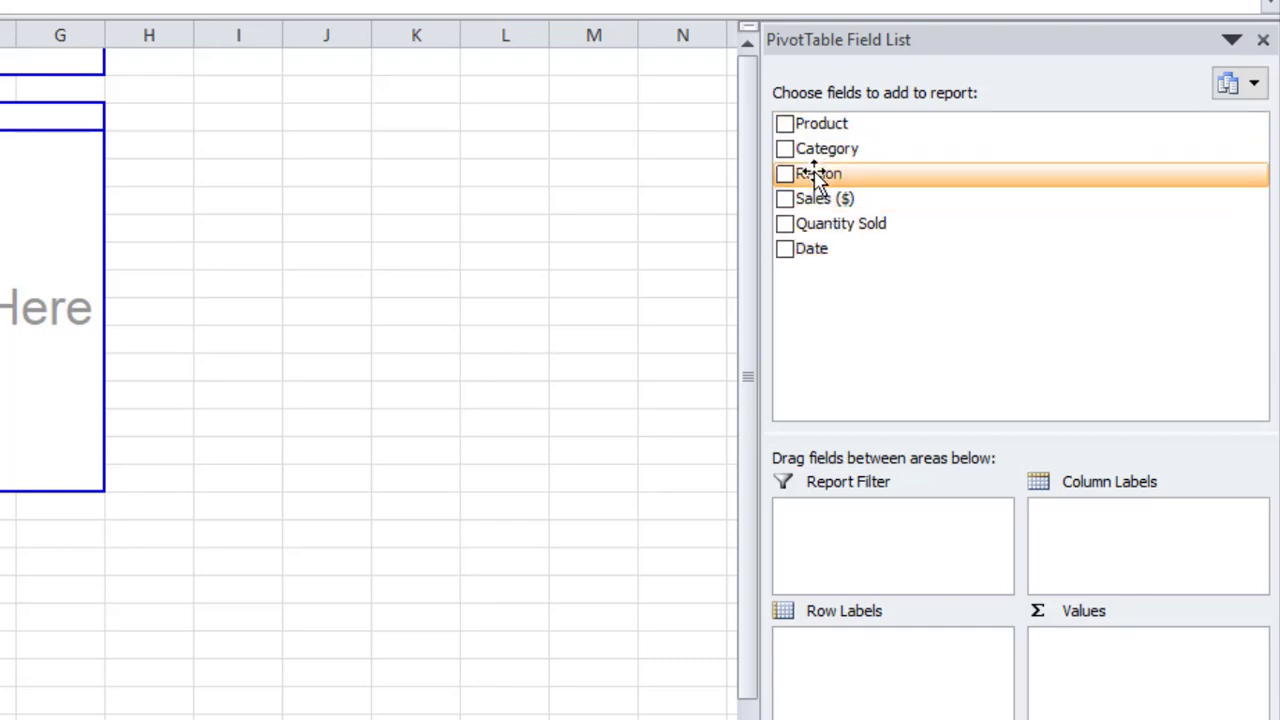
- Lay out the PivotTable with Region as row labels and Sales ($) as values, and review the North and South sums
left_click_drag(817, 180, 817, 646)
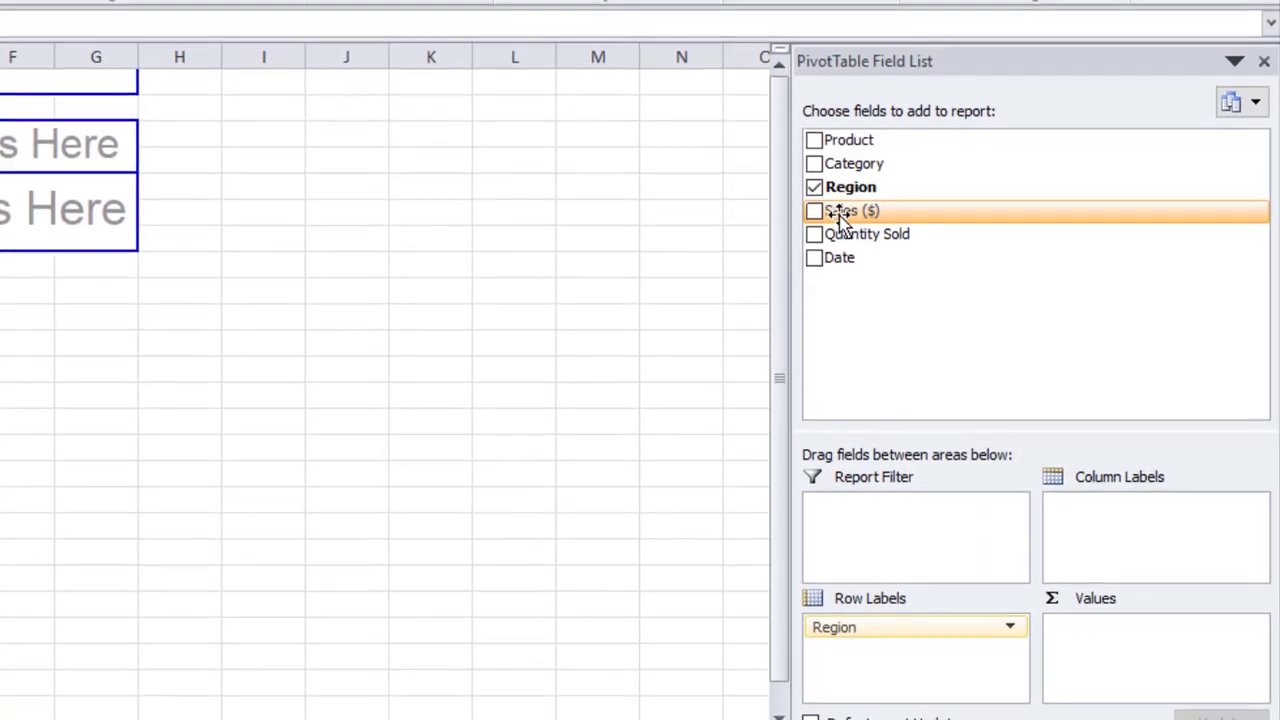
left_click_drag(840, 278, 870, 321)
left_click_drag(872, 255, 1097, 630)
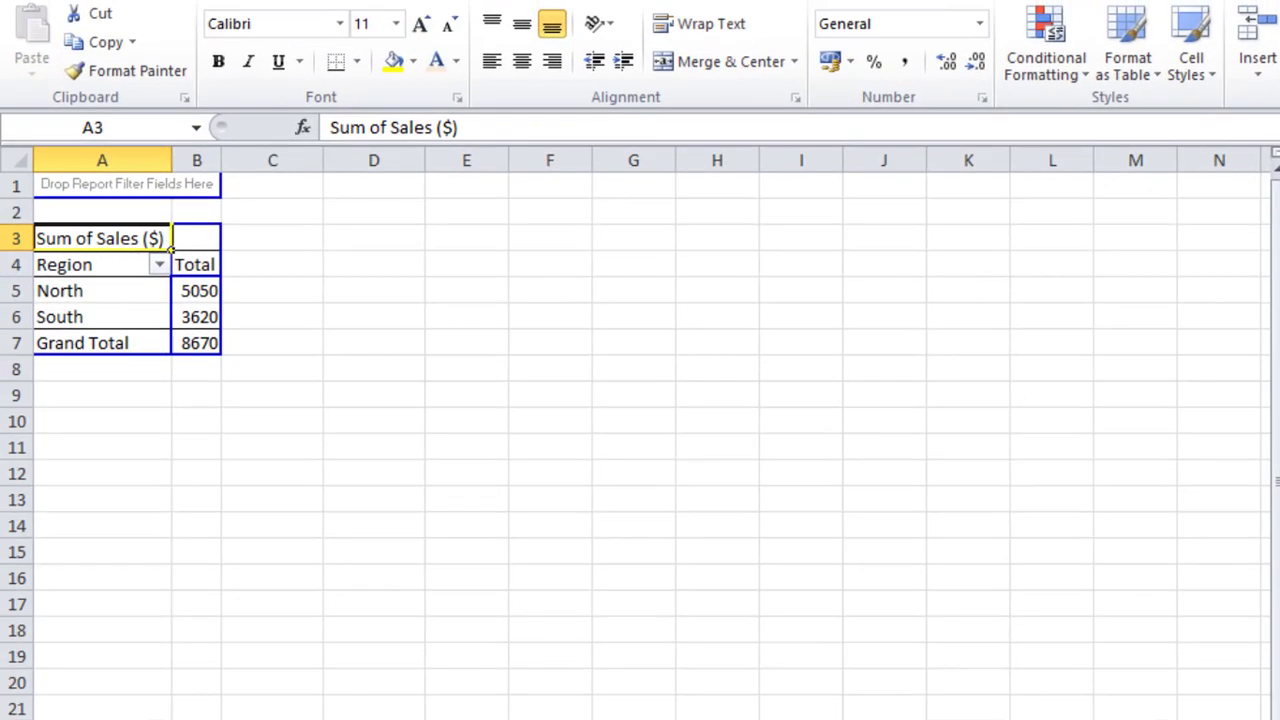
left_click(94, 290)
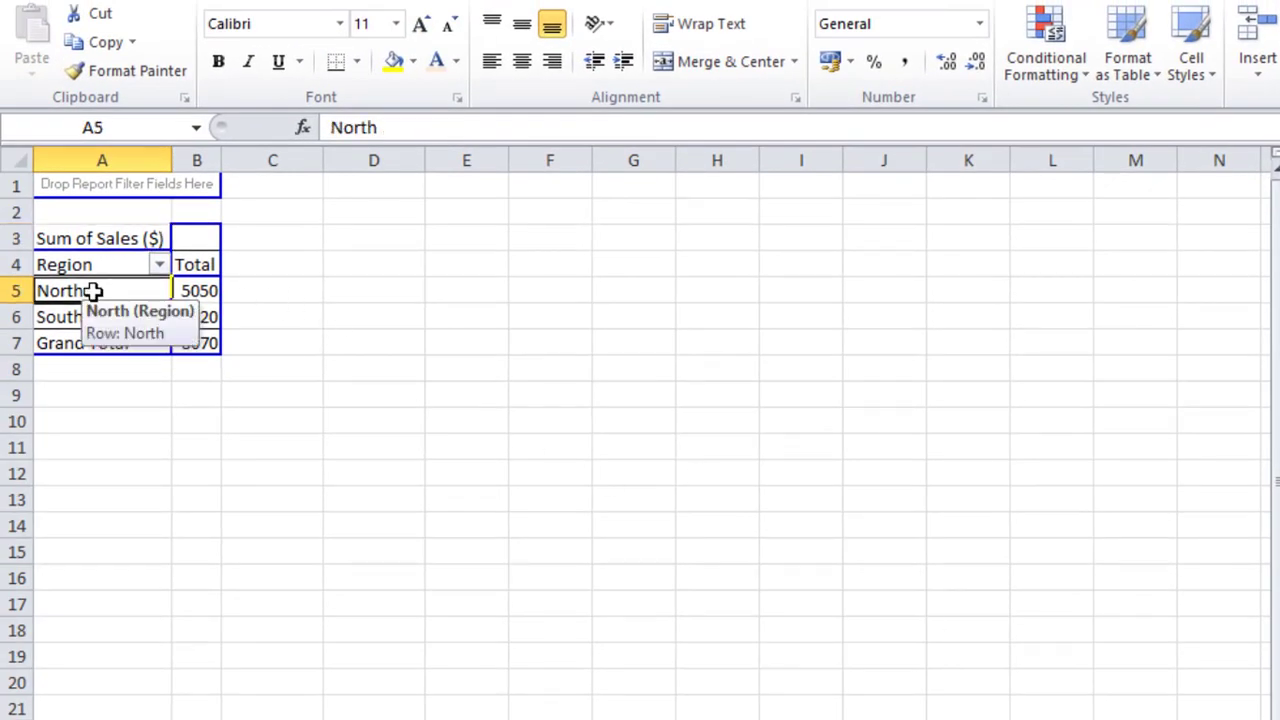
left_click(188, 294)
left_click(148, 321)
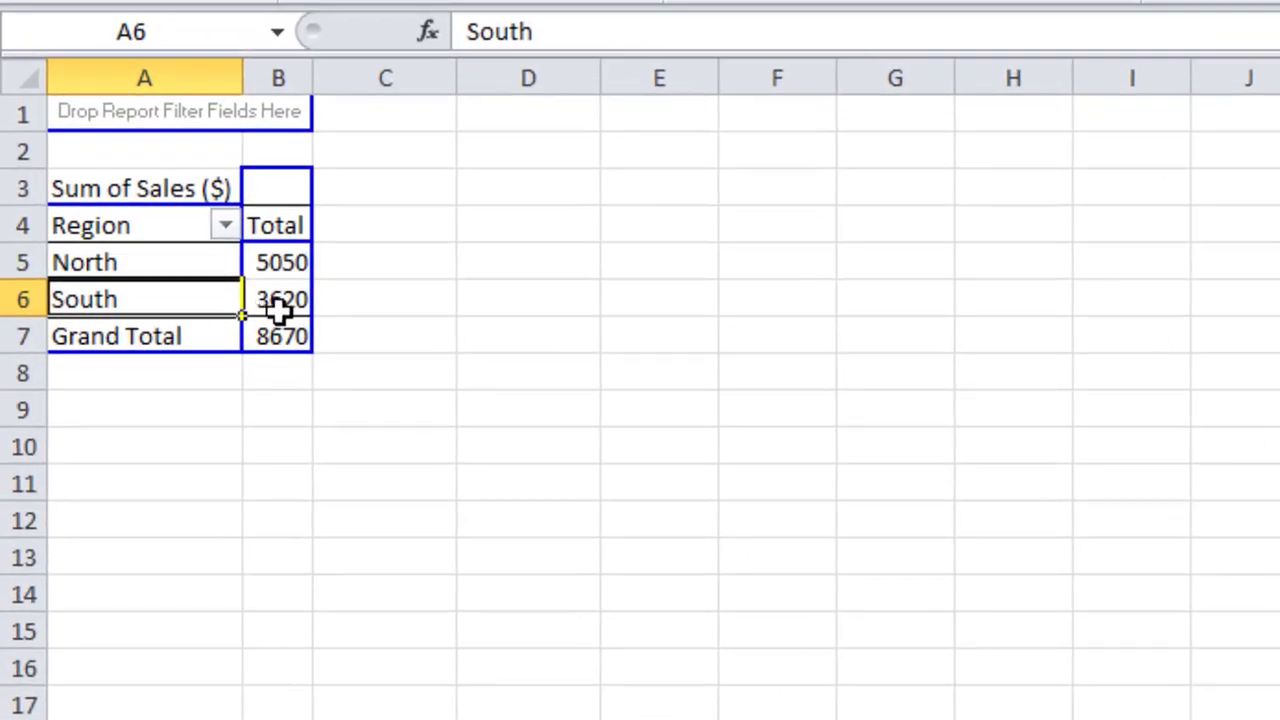
left_click(235, 311)
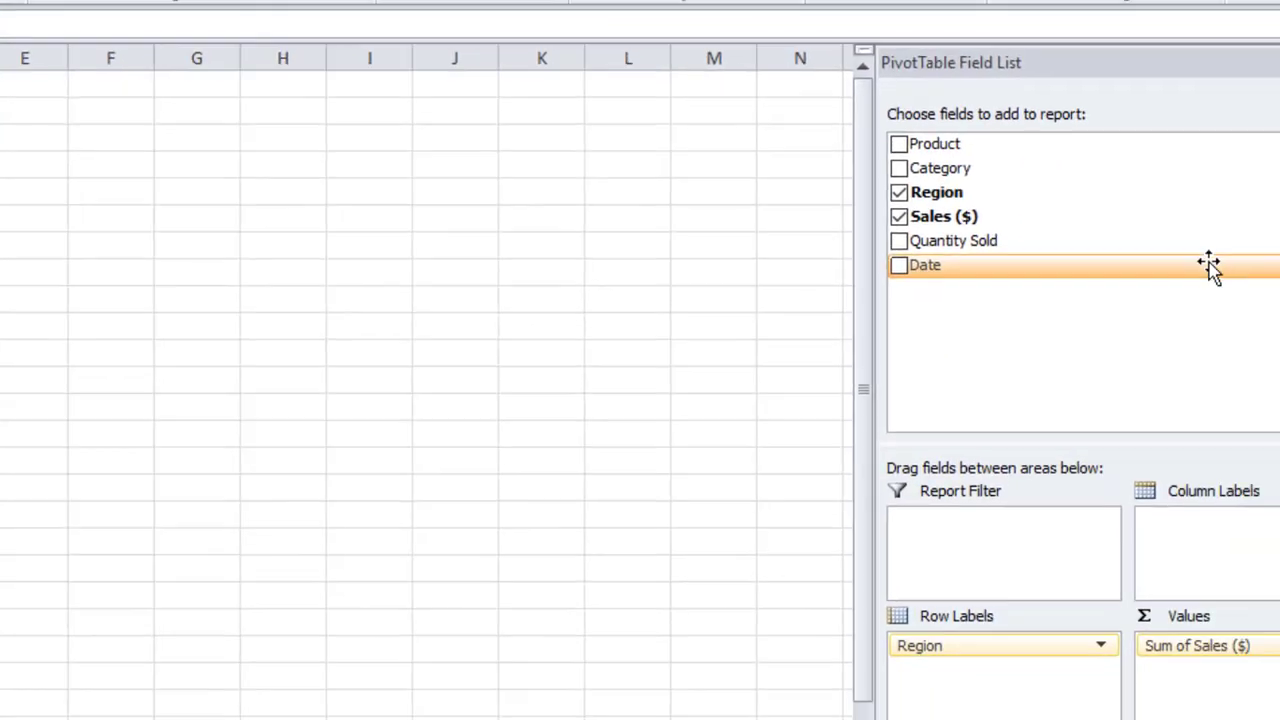
- Add Quantity Sold as a second value field beside Sales ($) and review its sums for each region
left_click_drag(868, 240, 1097, 666)
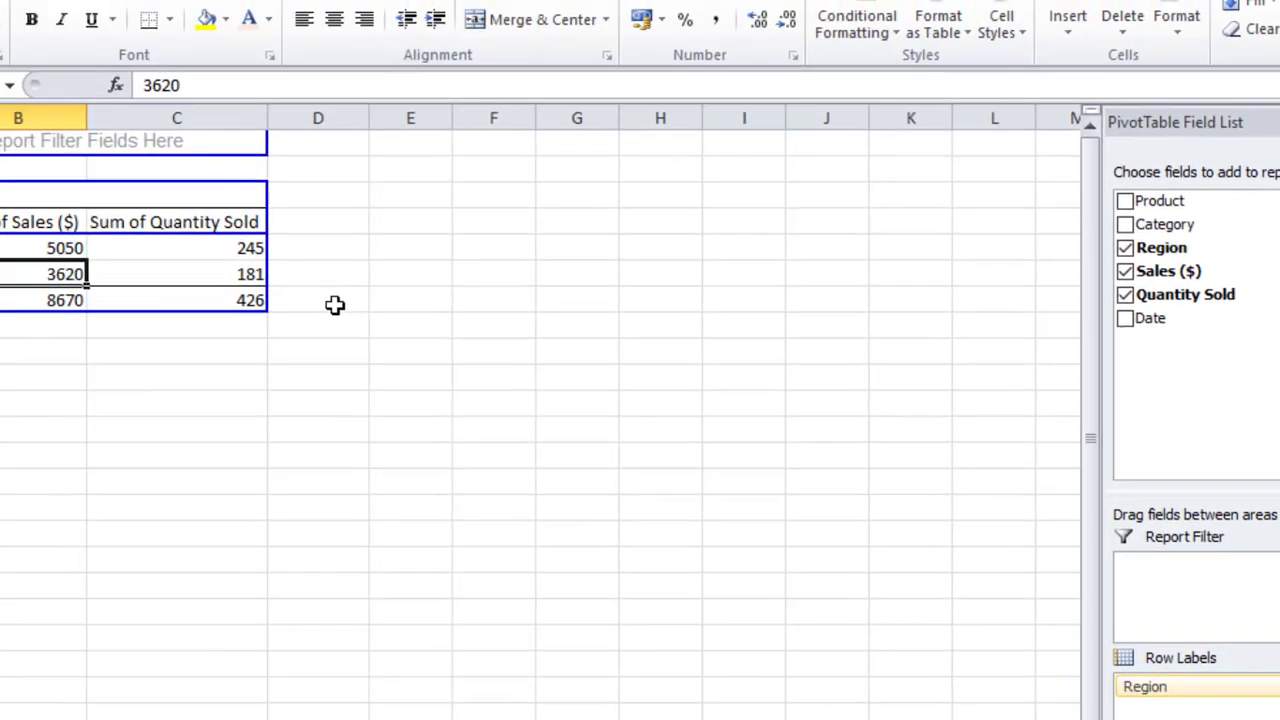
left_click(505, 311)
left_click(418, 282)
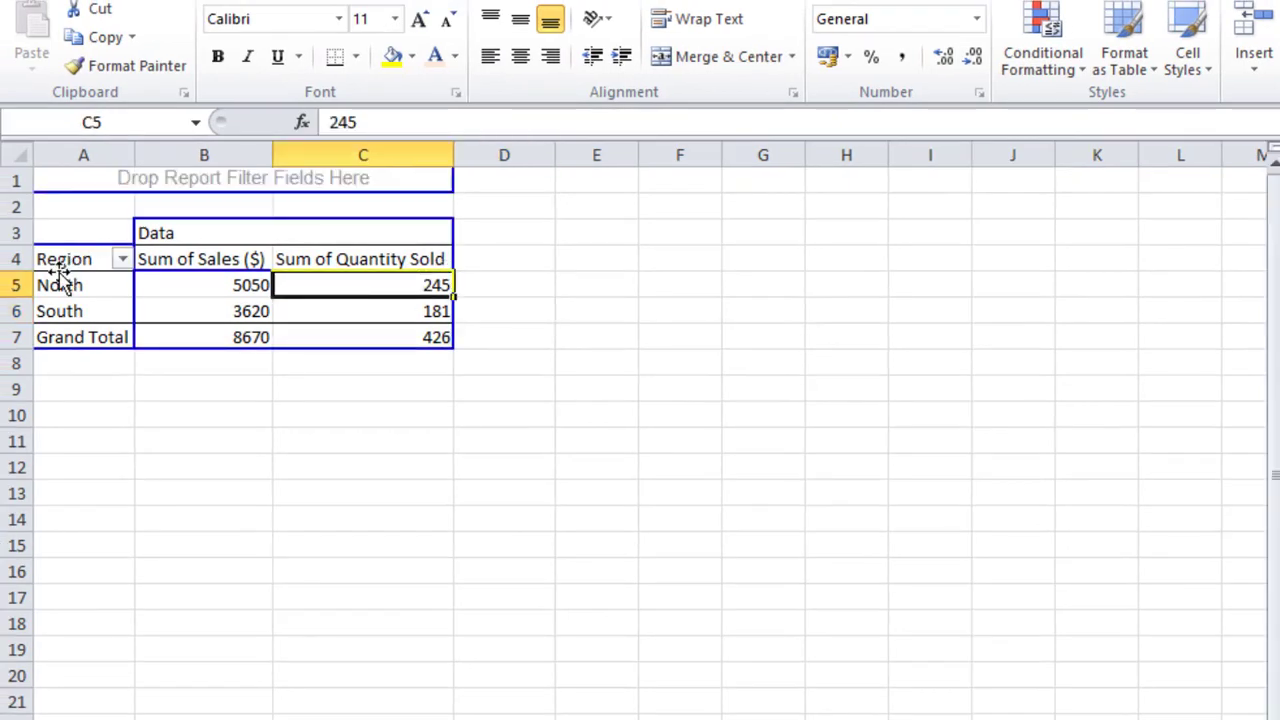
left_click(377, 311)
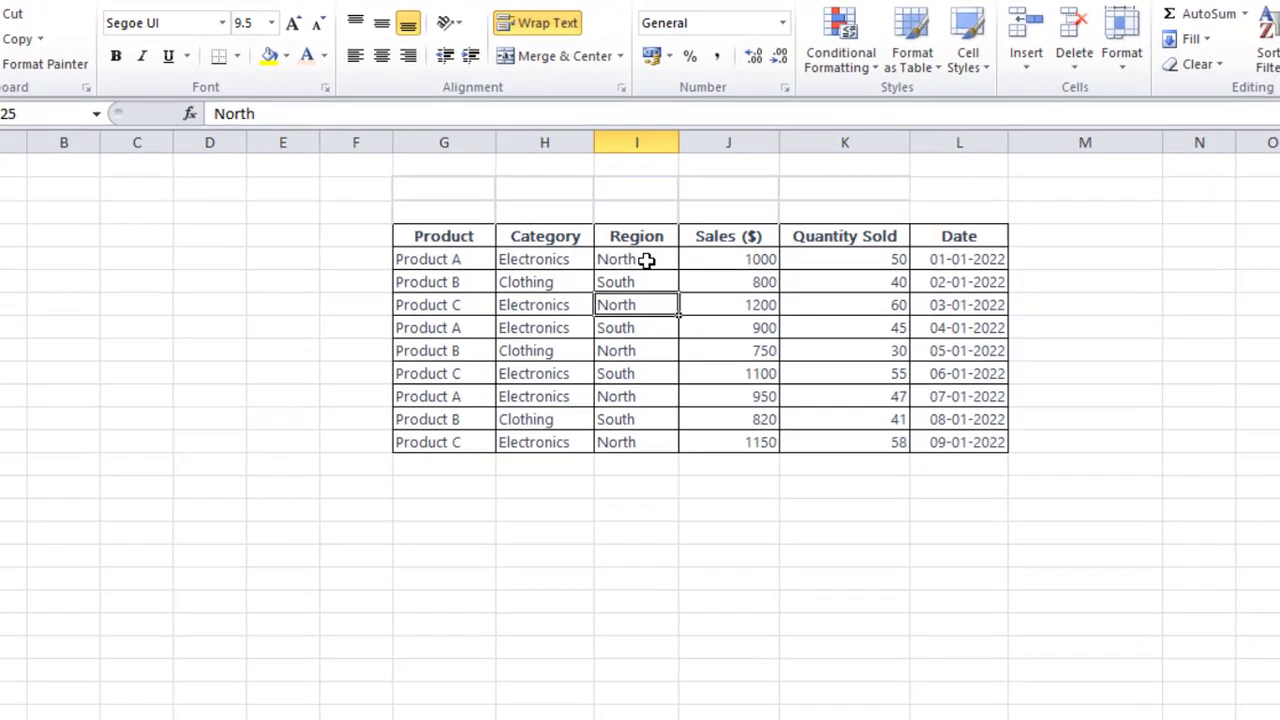
- Check the North and South entries in the source dataset's Region column against the PivotTable's regional quantity sums
left_click(678, 247)
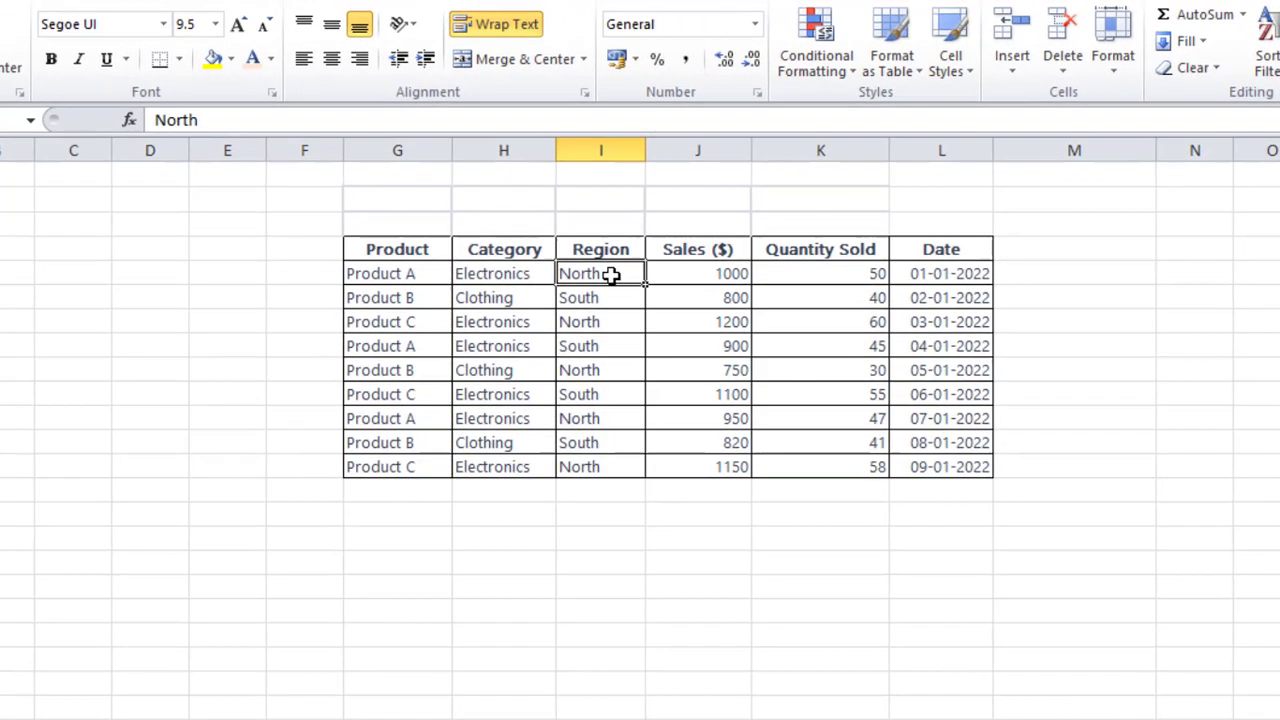
left_click(590, 299)
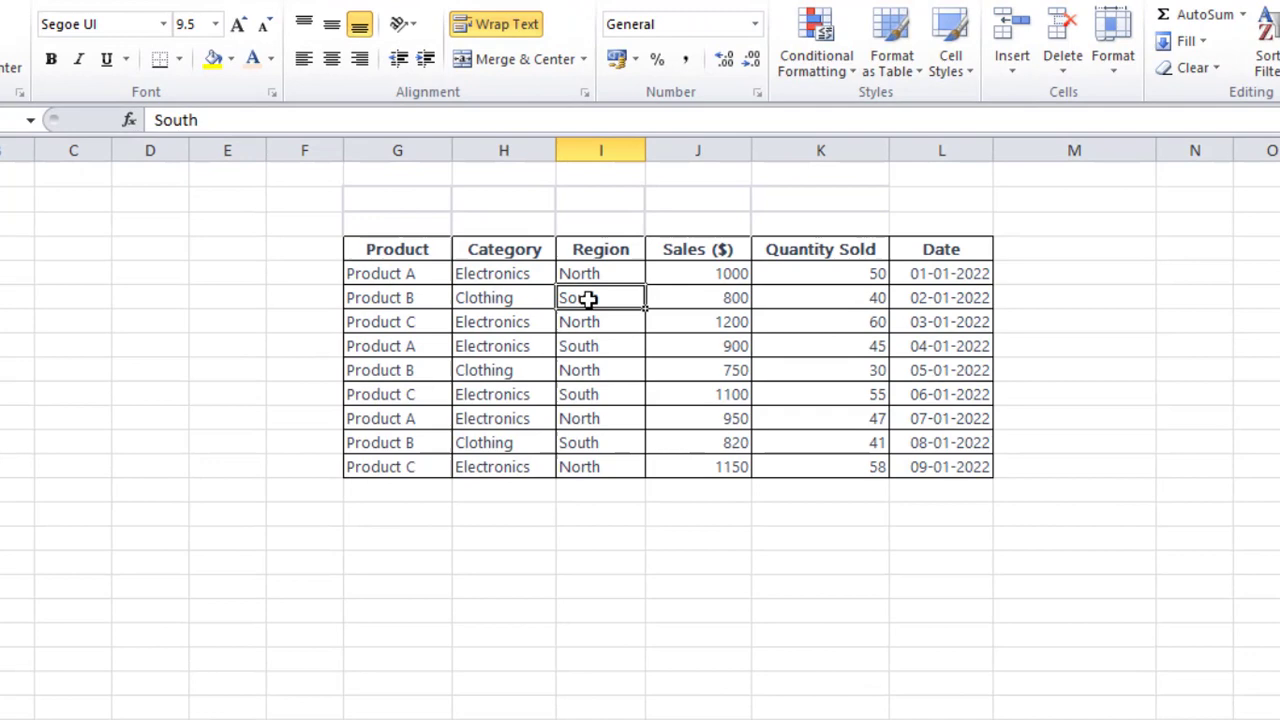
left_click(425, 302)
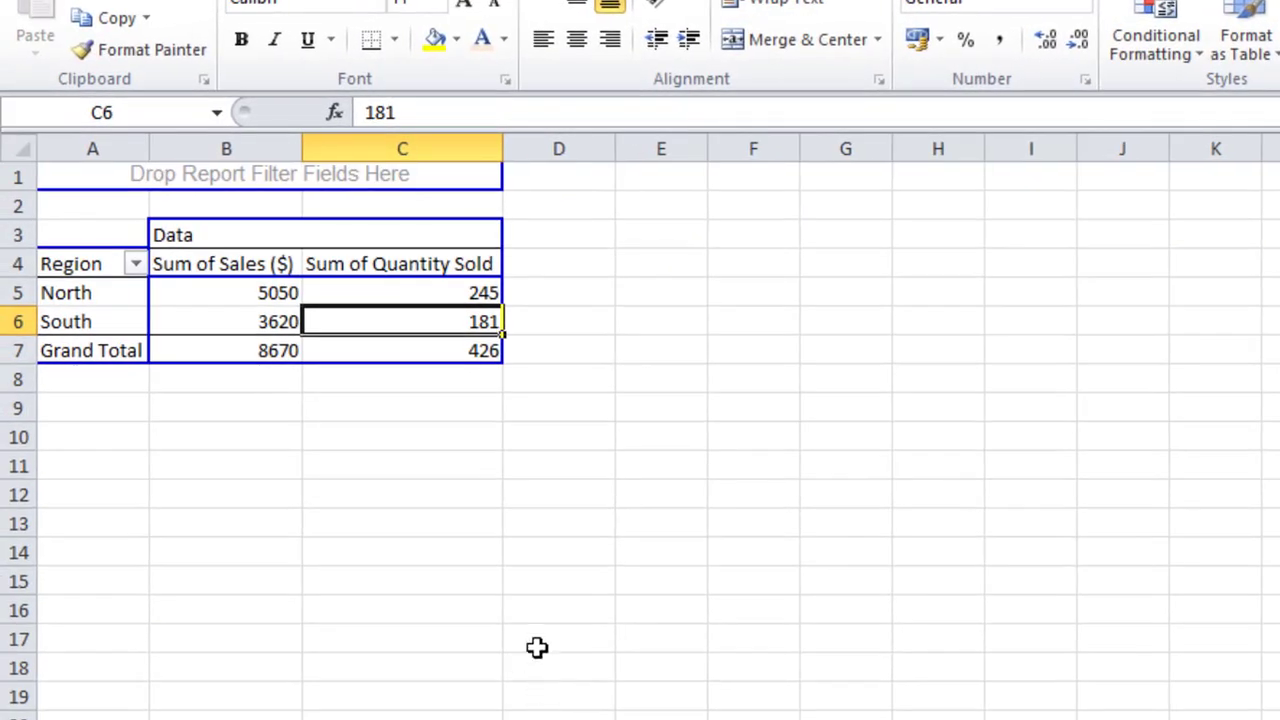
left_click(478, 290)
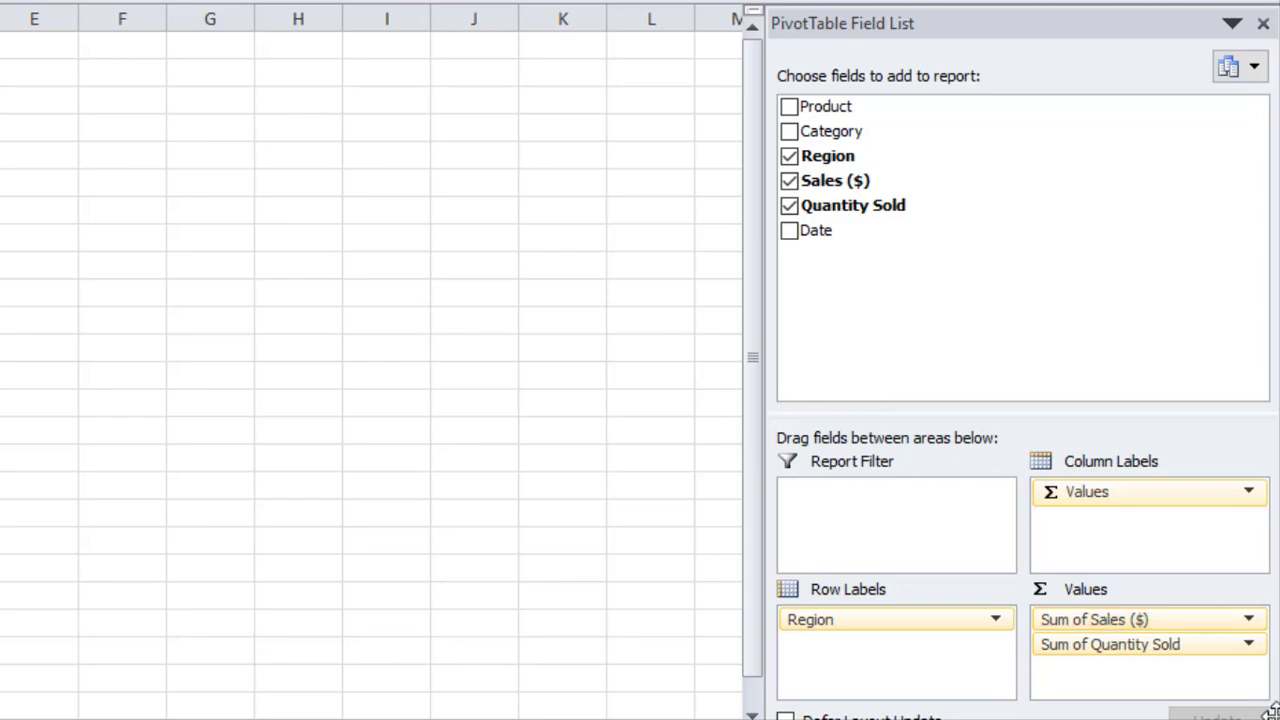
- Clear the Region, Sales ($) and Quantity Sold layout, and rebuild the PivotTable with Date as row labels and Quantity Sold as values
left_click_drag(1137, 493, 670, 455)
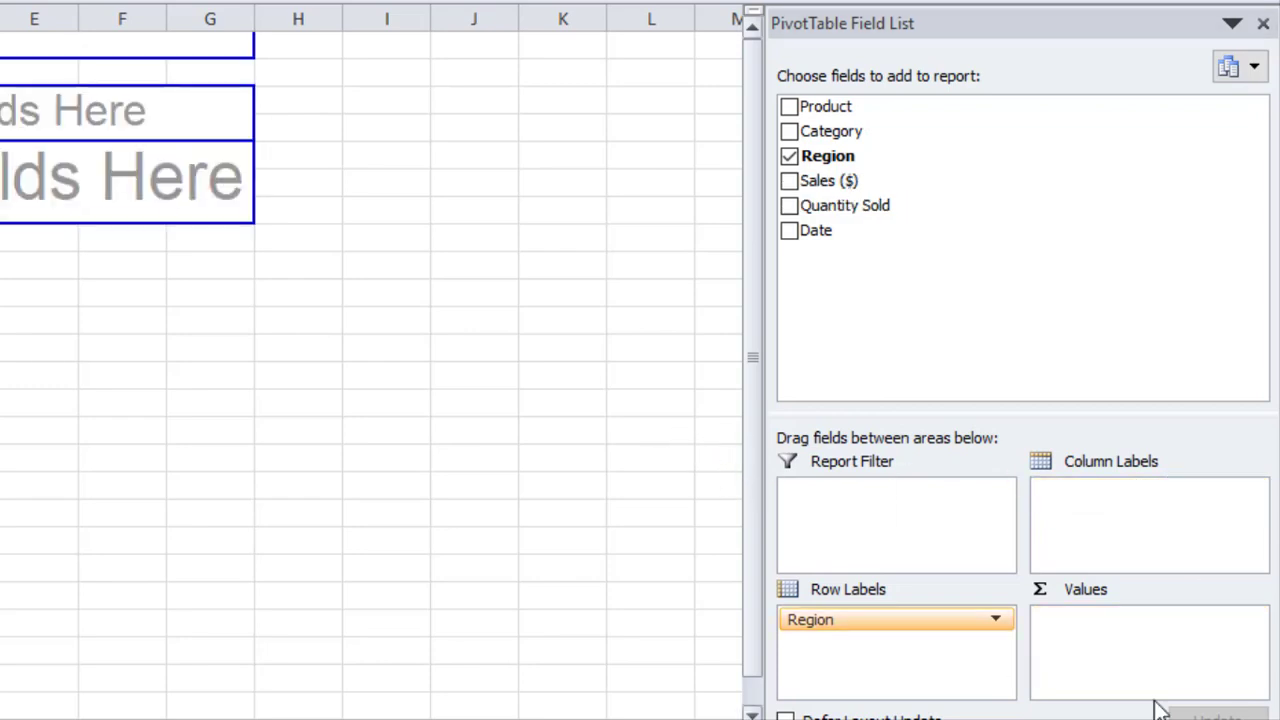
left_click_drag(934, 623, 514, 526)
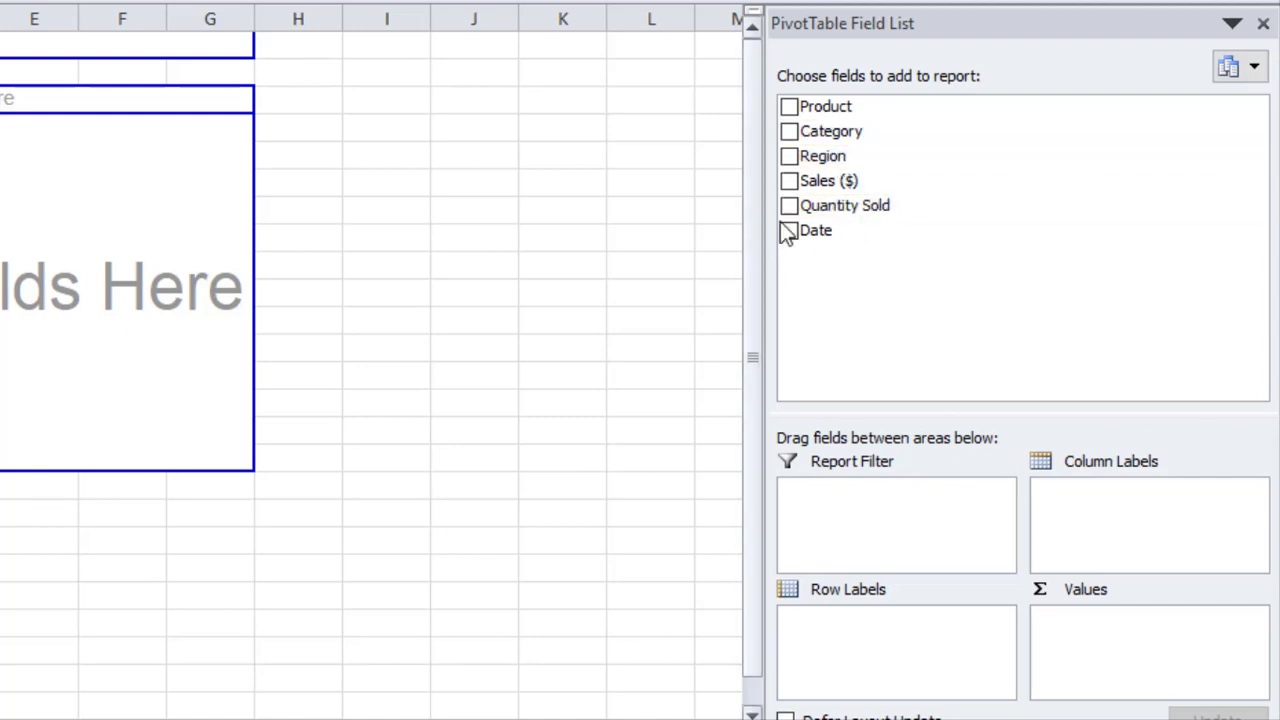
left_click_drag(790, 228, 827, 634)
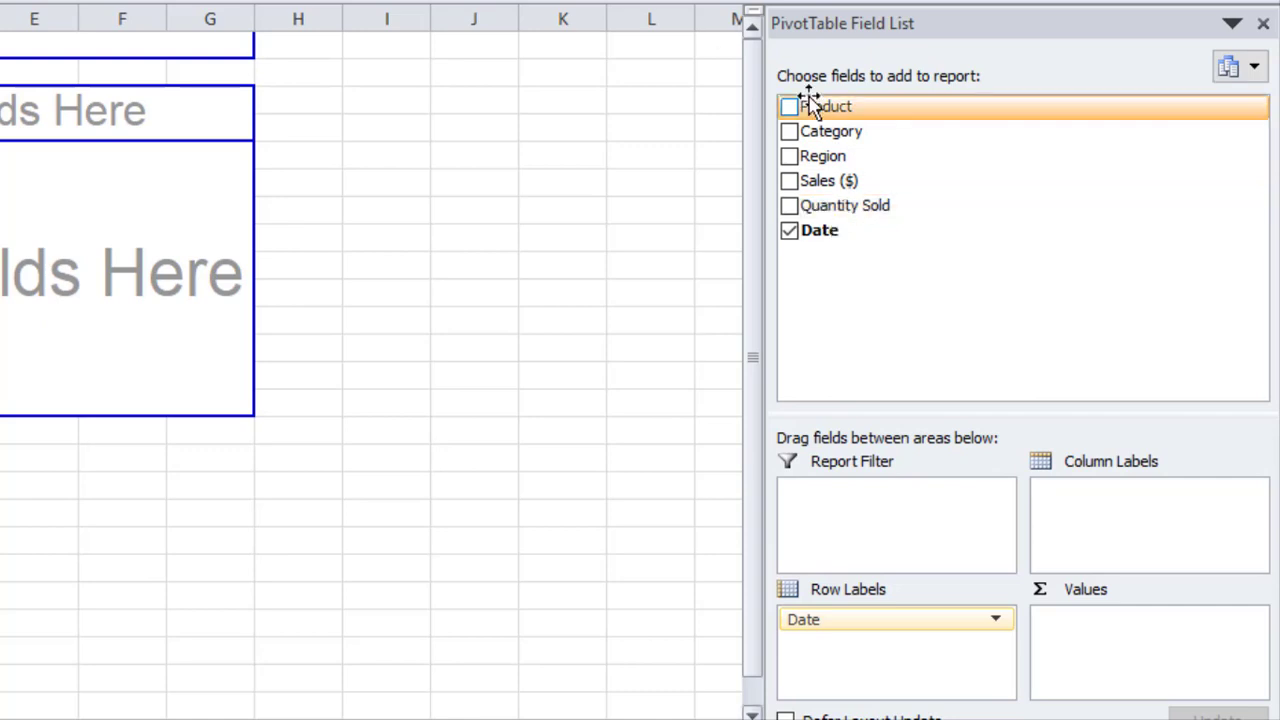
left_click_drag(817, 206, 1085, 630)
left_click(0, 102)
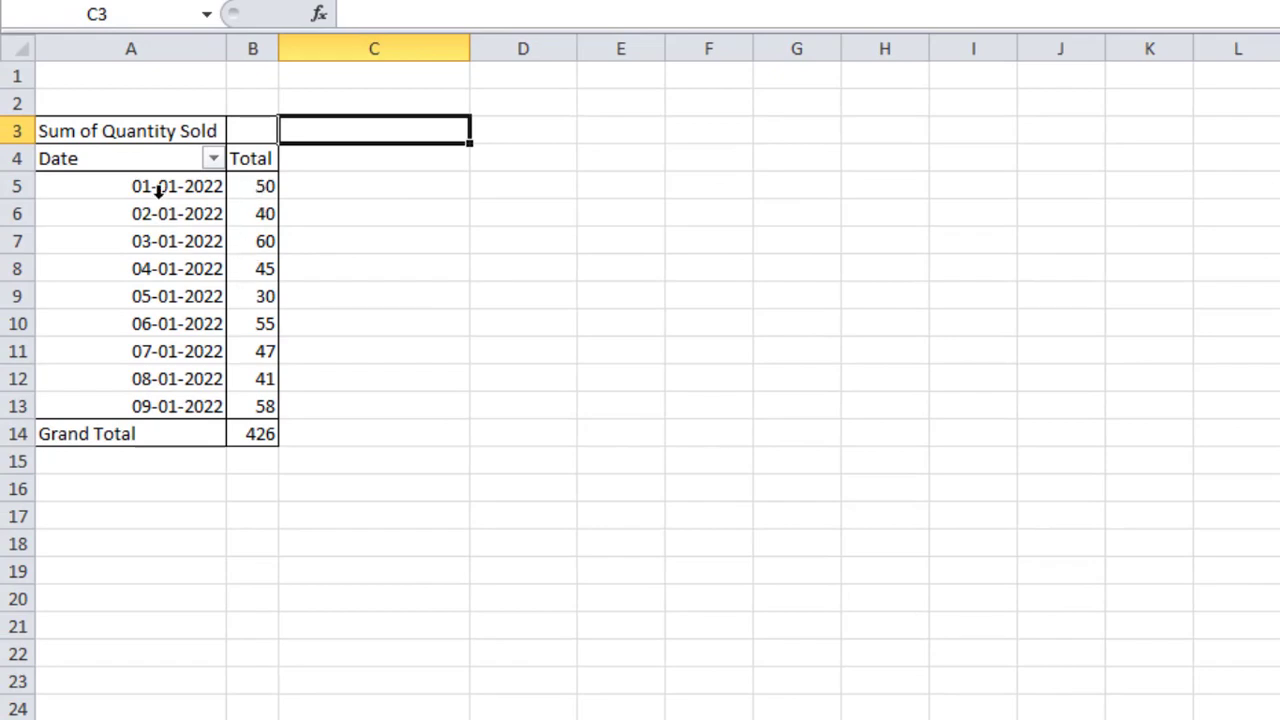
- Examine the quantity sold on individual dates in the PivotTable and the grand total
left_click(256, 187)
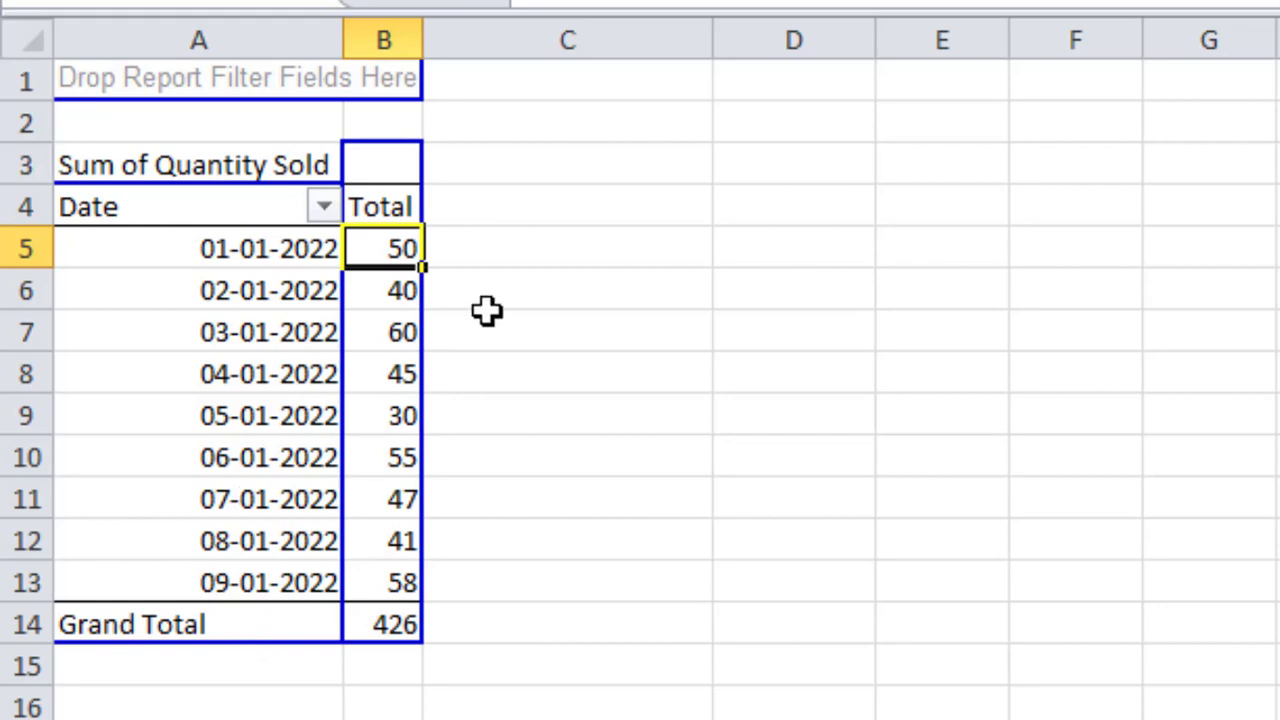
left_click(396, 337)
left_click(399, 460)
left_click(368, 632)
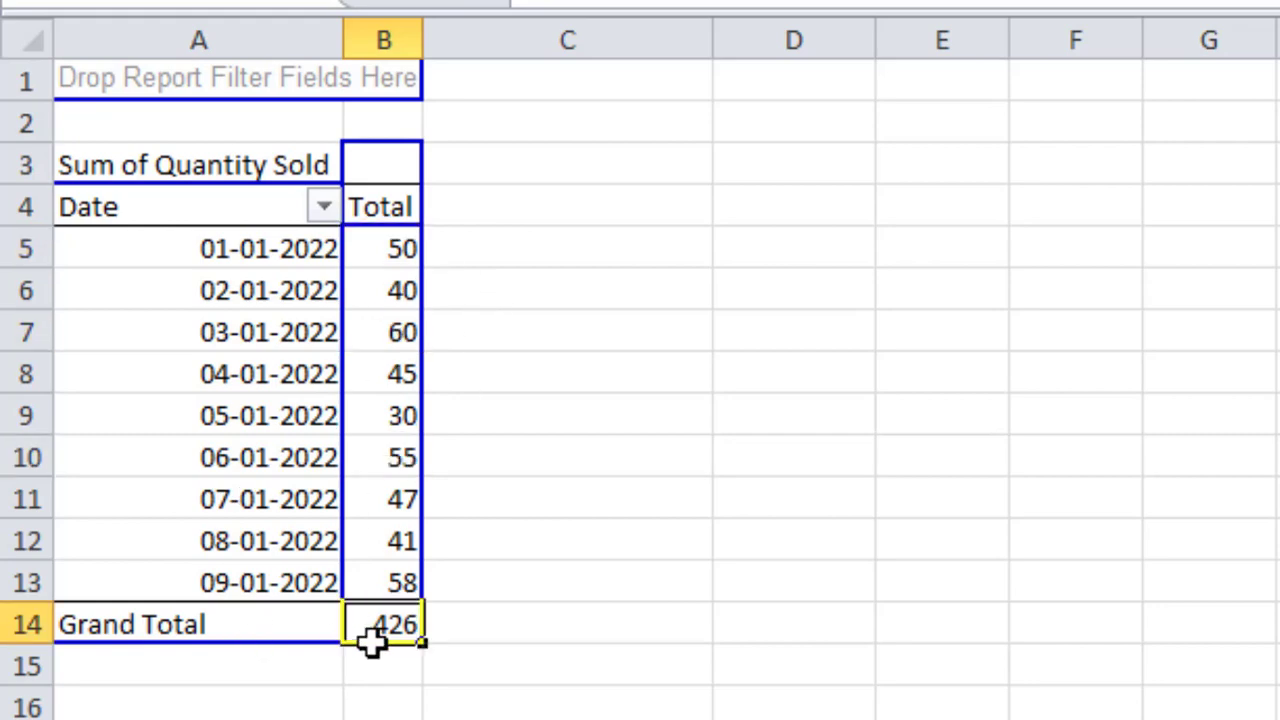
left_click(838, 459)
left_click(1268, 445)
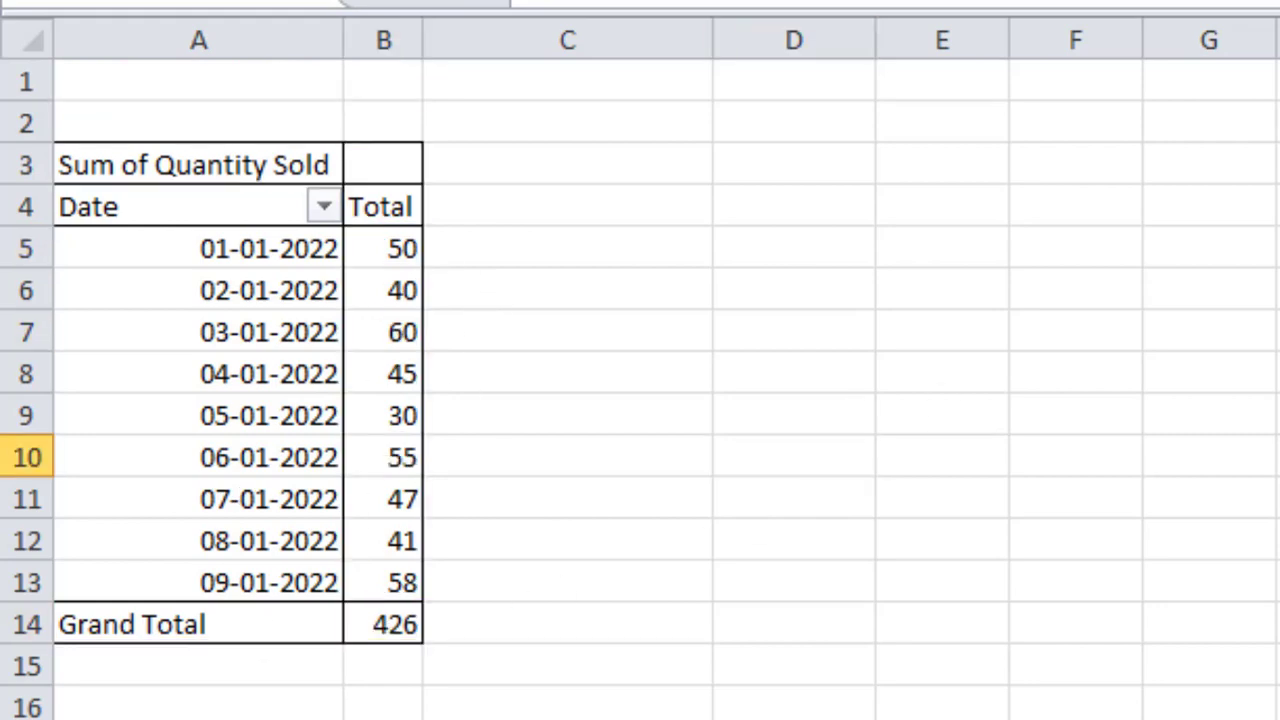